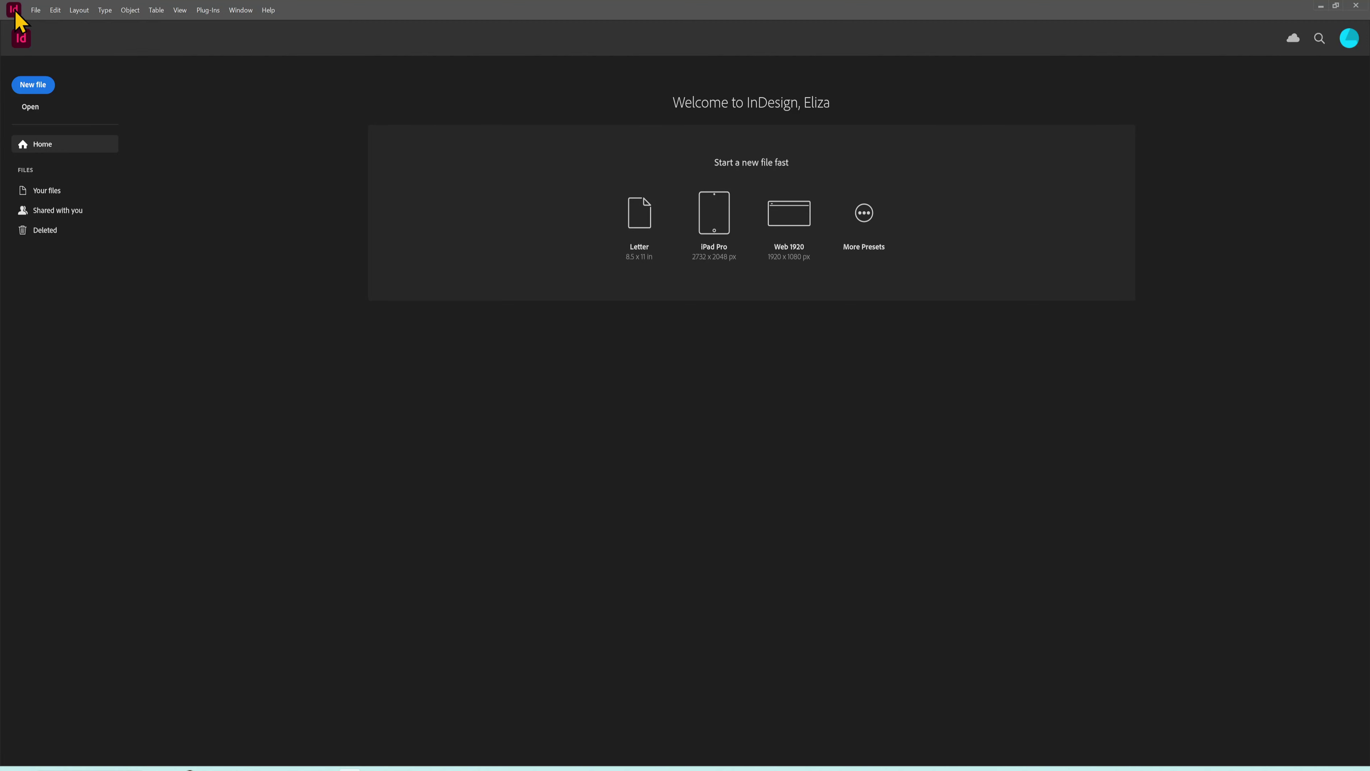
{"action": "left_click", "coordinate": [35, 11]}
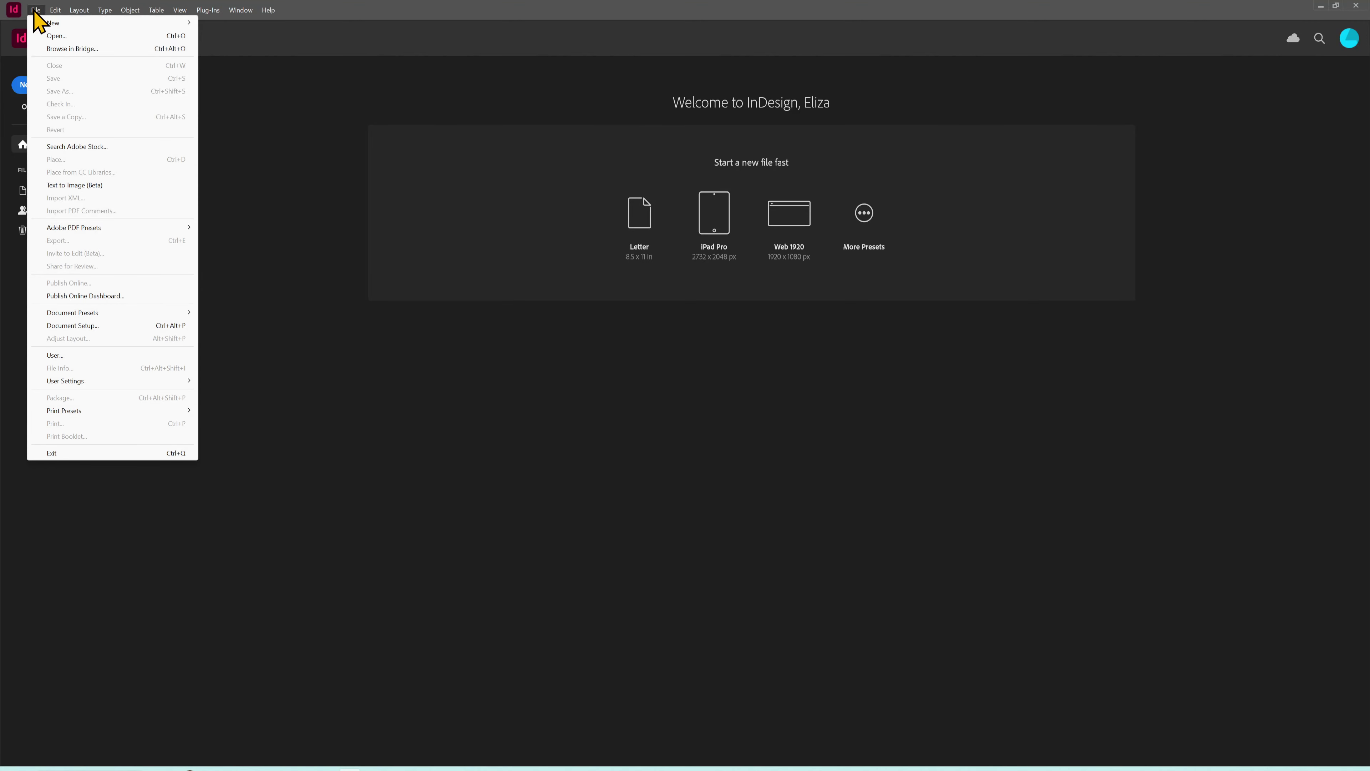
{"action": "left_click", "coordinate": [241, 11]}
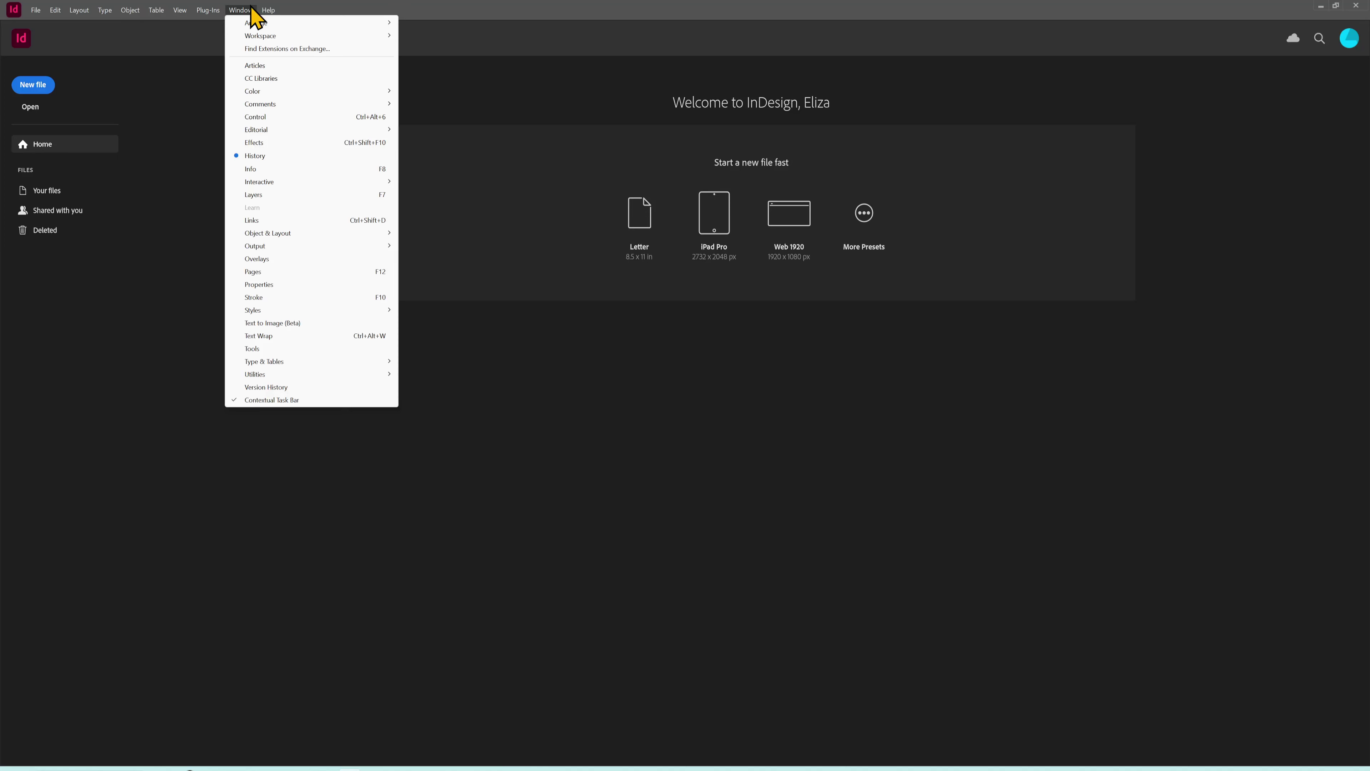
{"action": "left_click", "coordinate": [37, 11]}
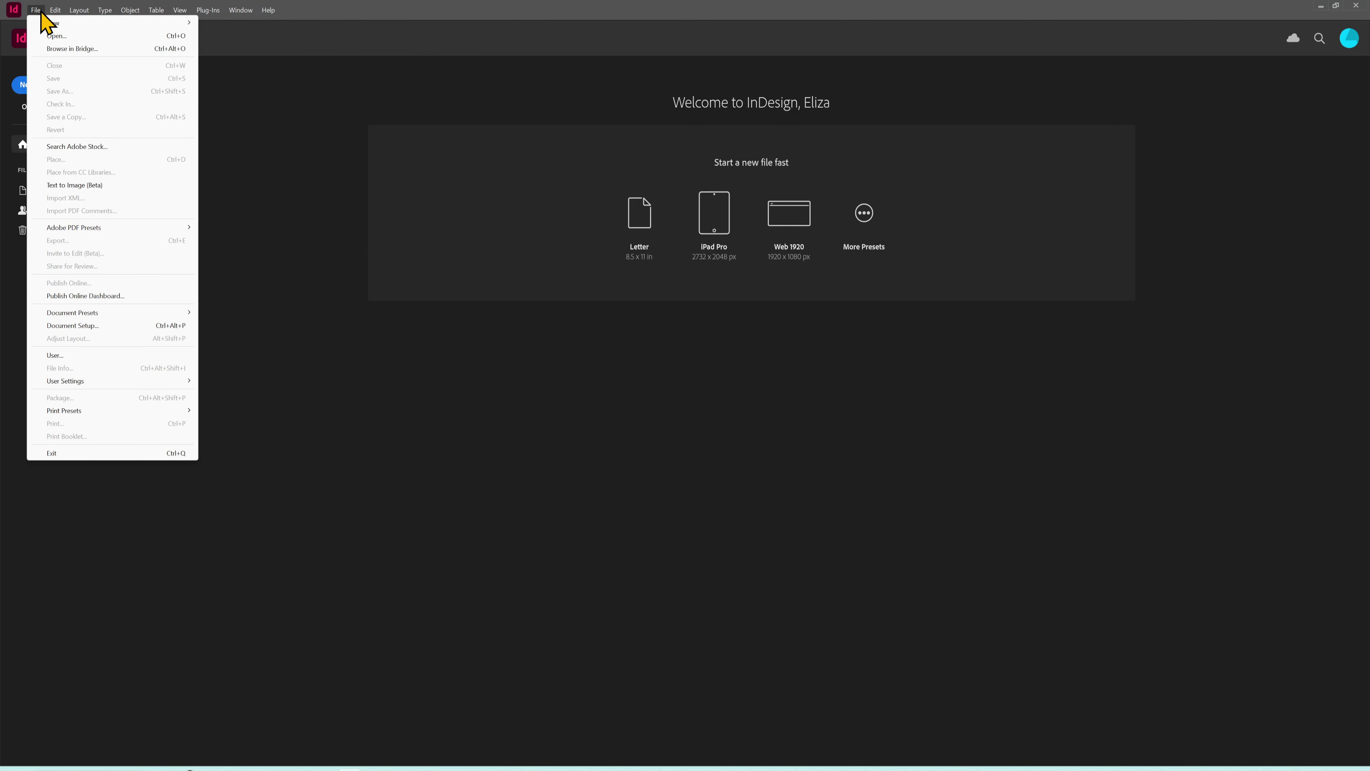
{"action": "mouse_move", "coordinate": [57, 11]}
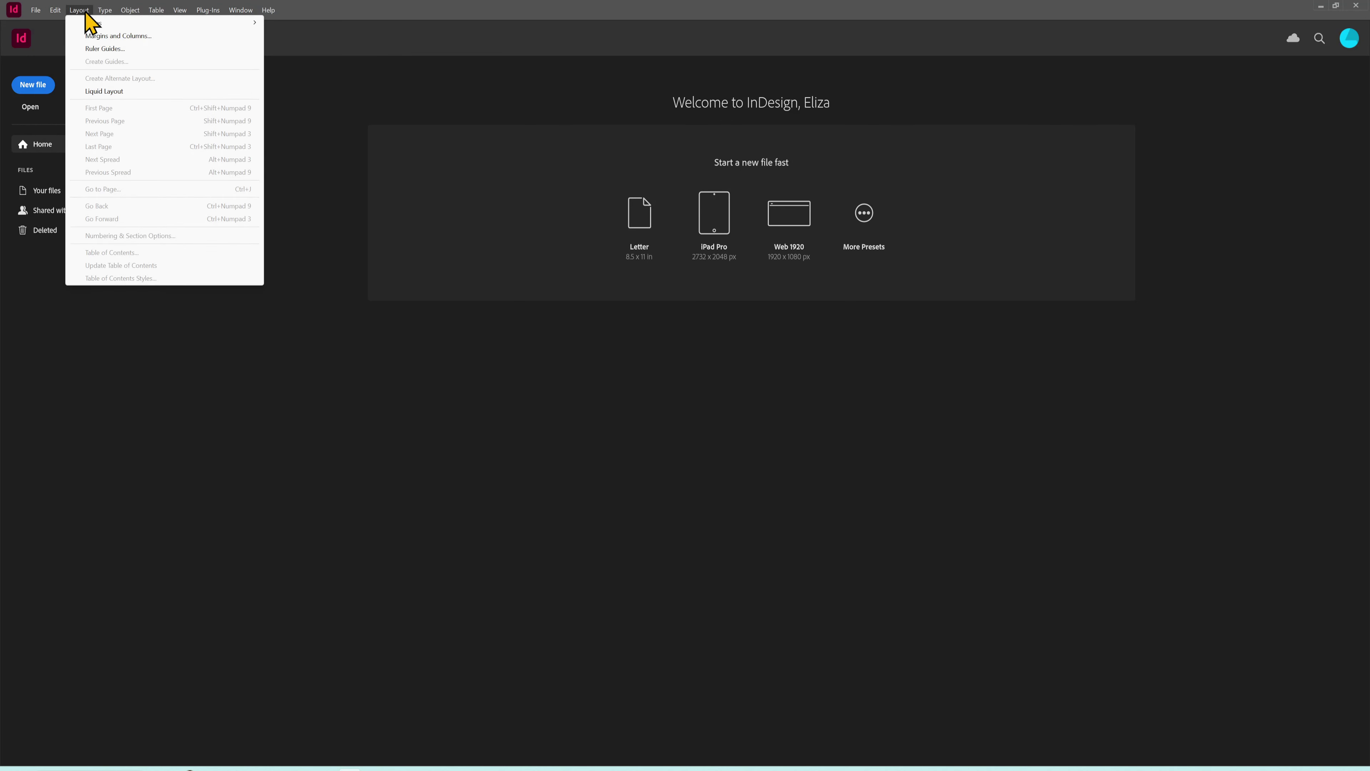
{"action": "left_click", "coordinate": [268, 11]}
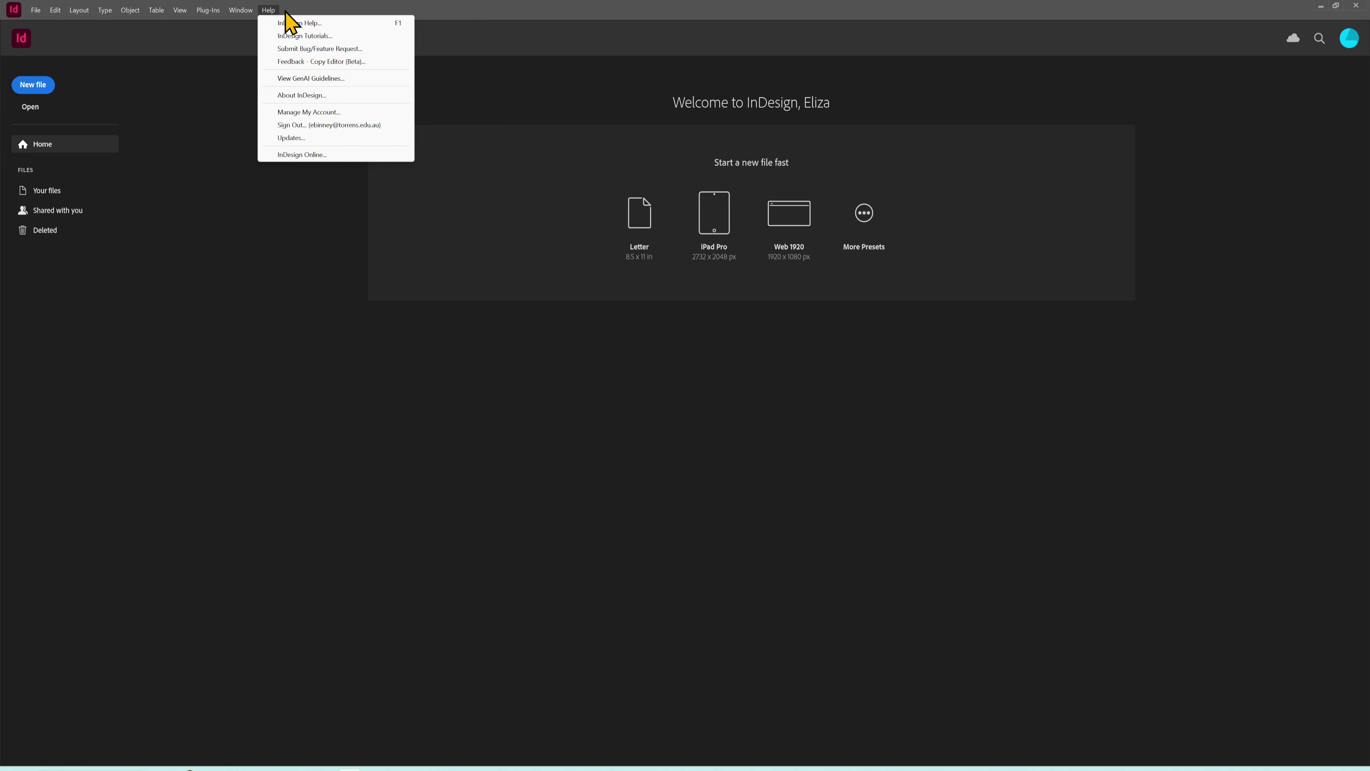
Step: Set the horizontal and vertical ruler units to Millimeters in the Units & Increments preferences
{"action": "mouse_move", "coordinate": [54, 17]}
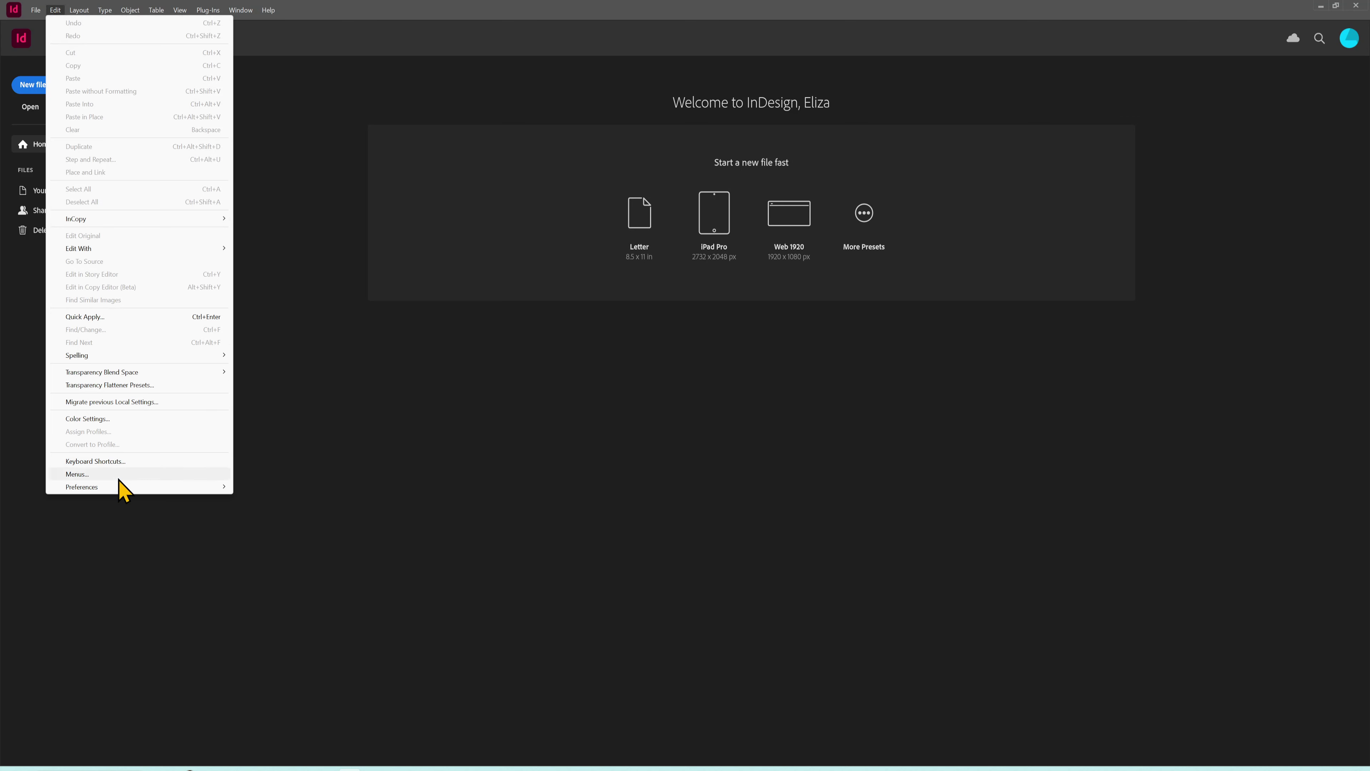
{"action": "mouse_move", "coordinate": [120, 487]}
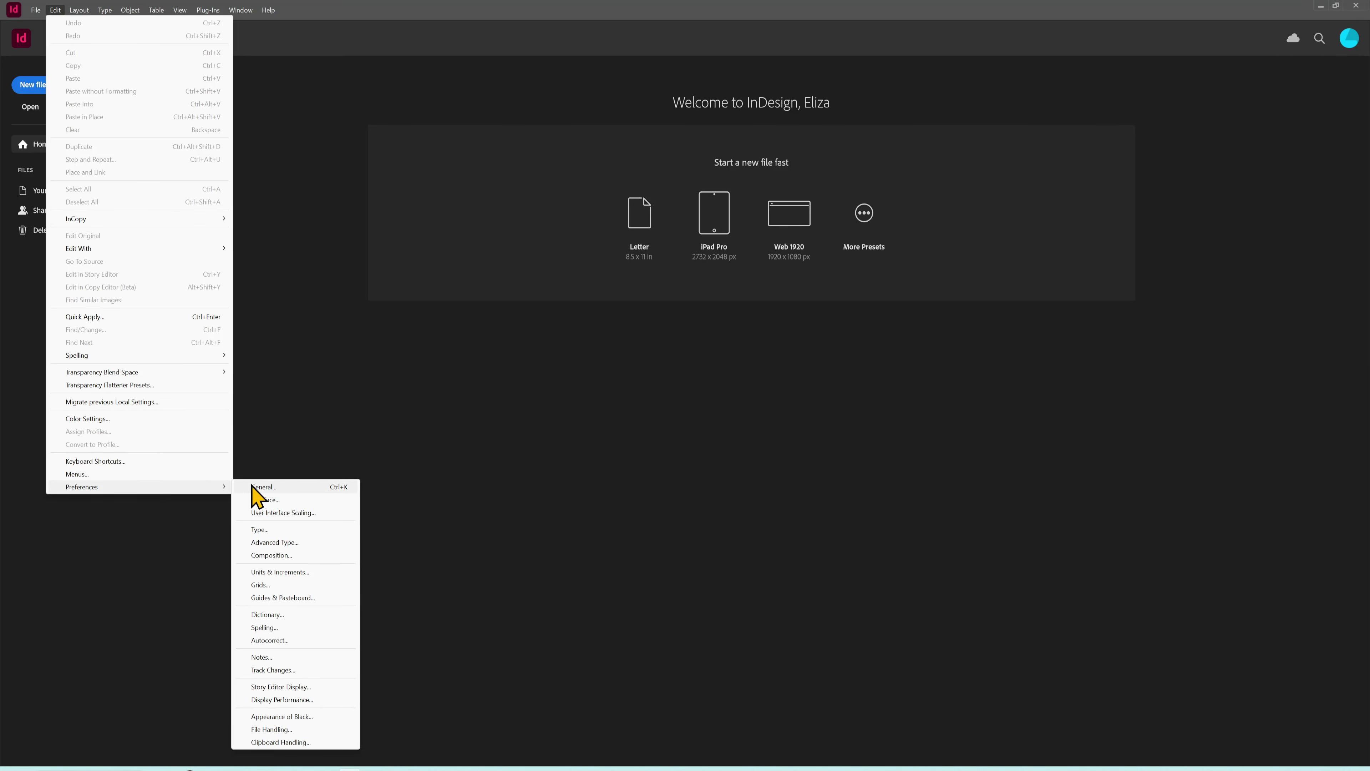
{"action": "left_click", "coordinate": [256, 487]}
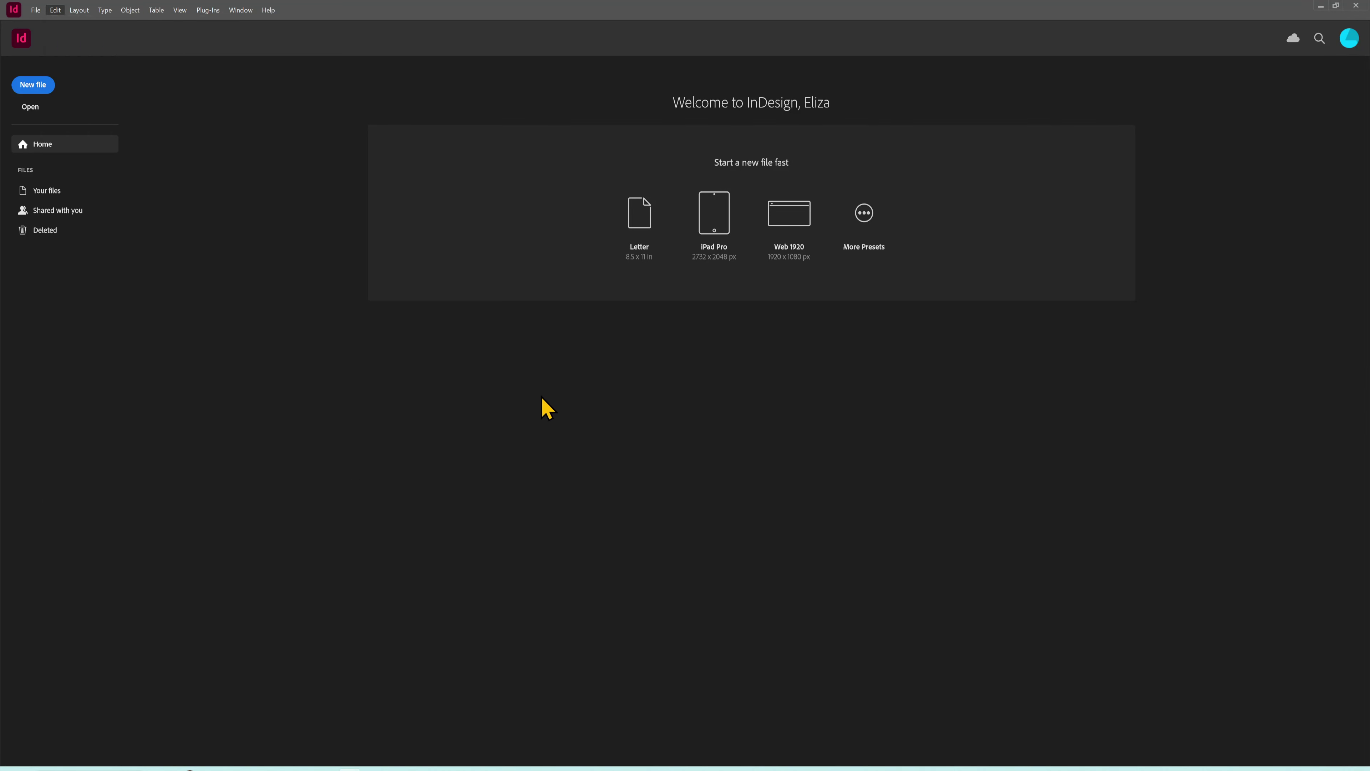
{"action": "left_click_drag", "start_coordinate": [676, 194], "coordinate": [662, 183]}
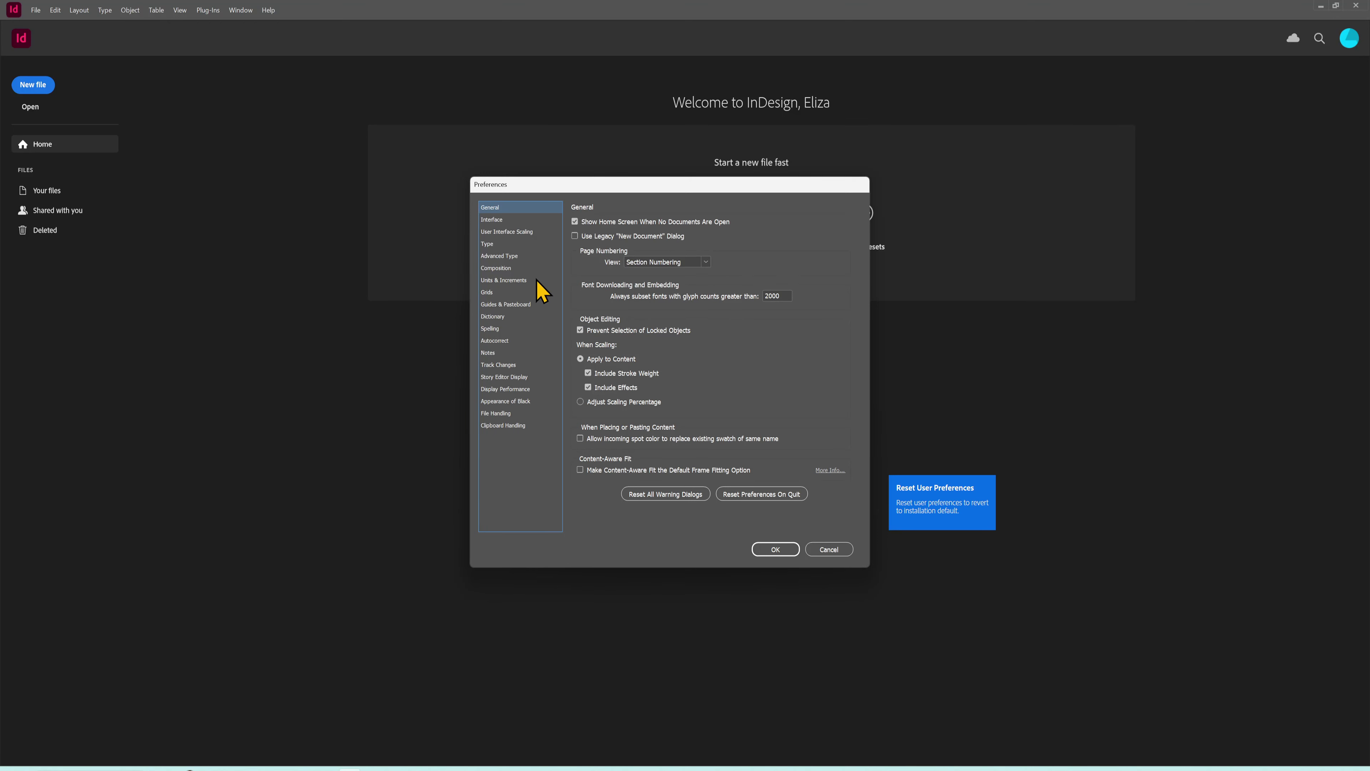
{"action": "left_click", "coordinate": [510, 282]}
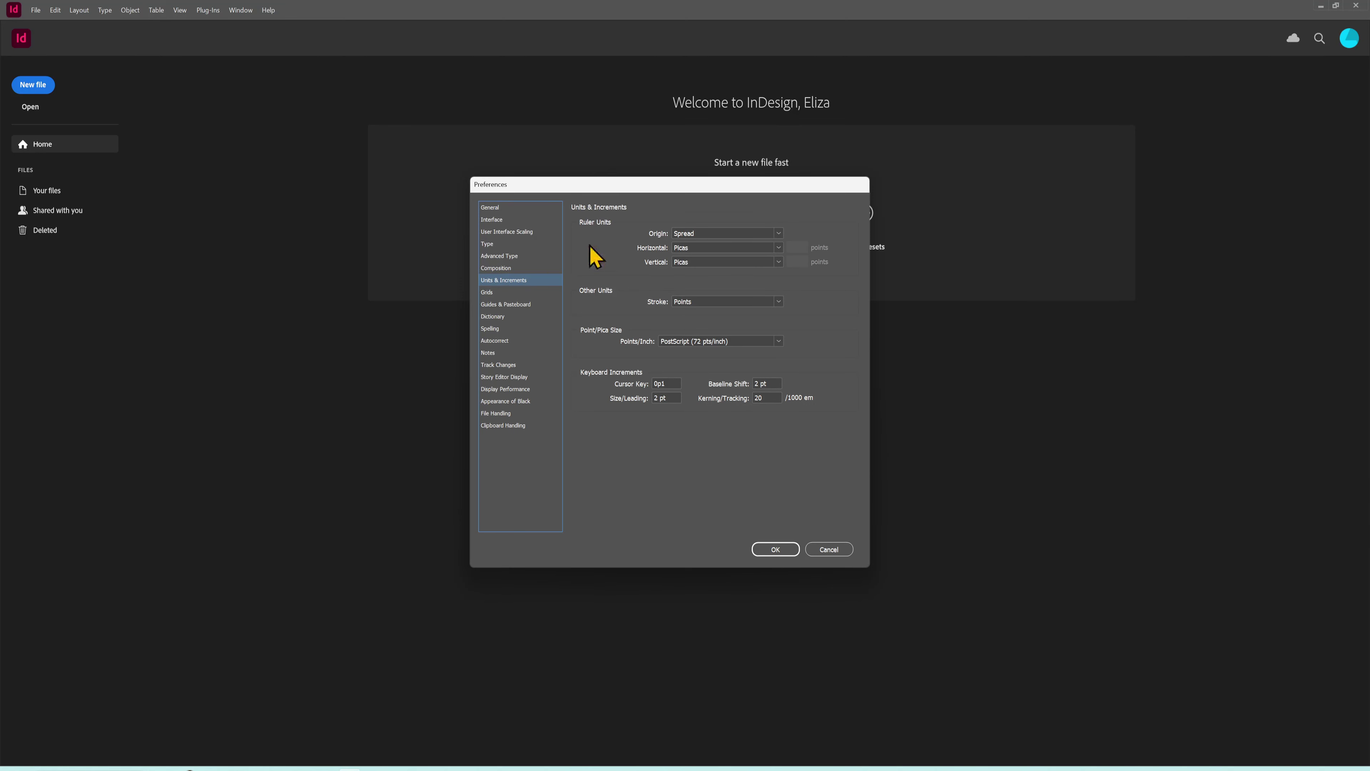
{"action": "left_click", "coordinate": [780, 234]}
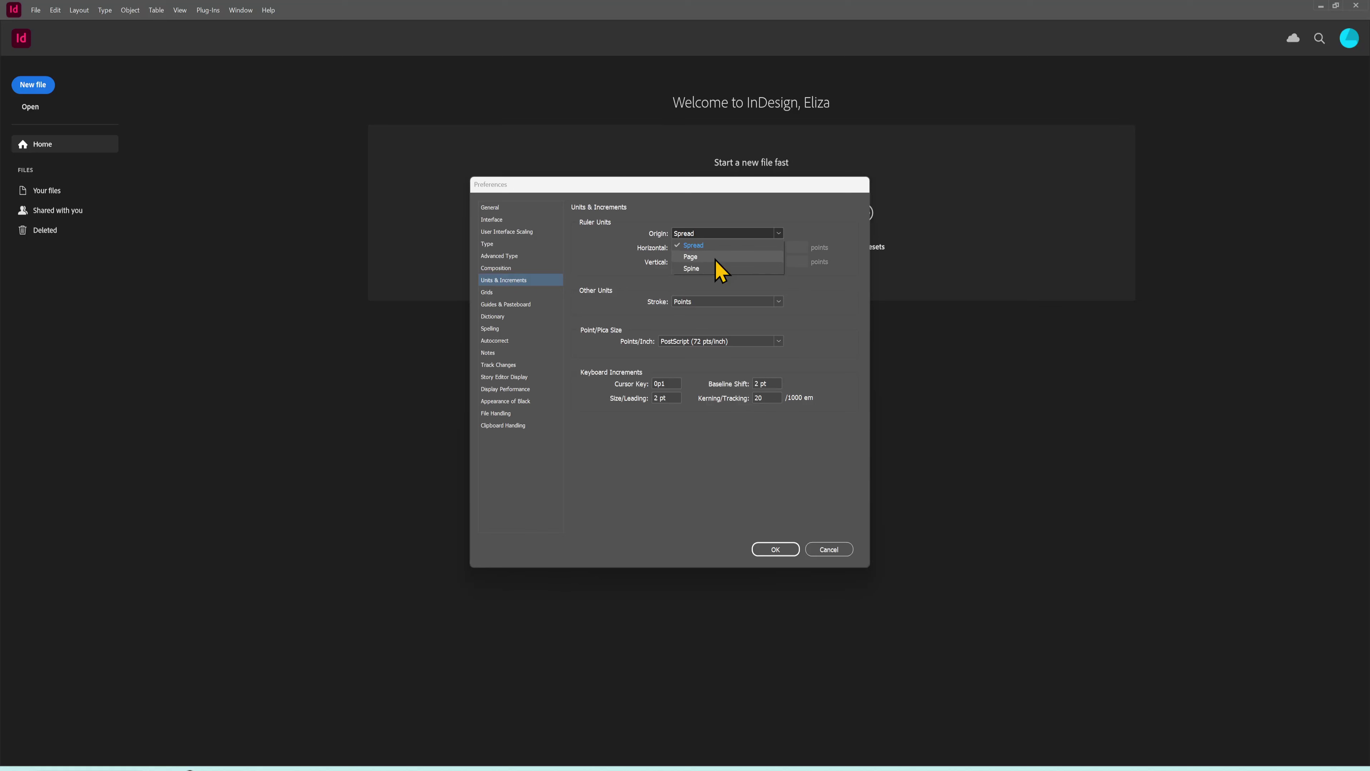
{"action": "key", "text": "Escape"}
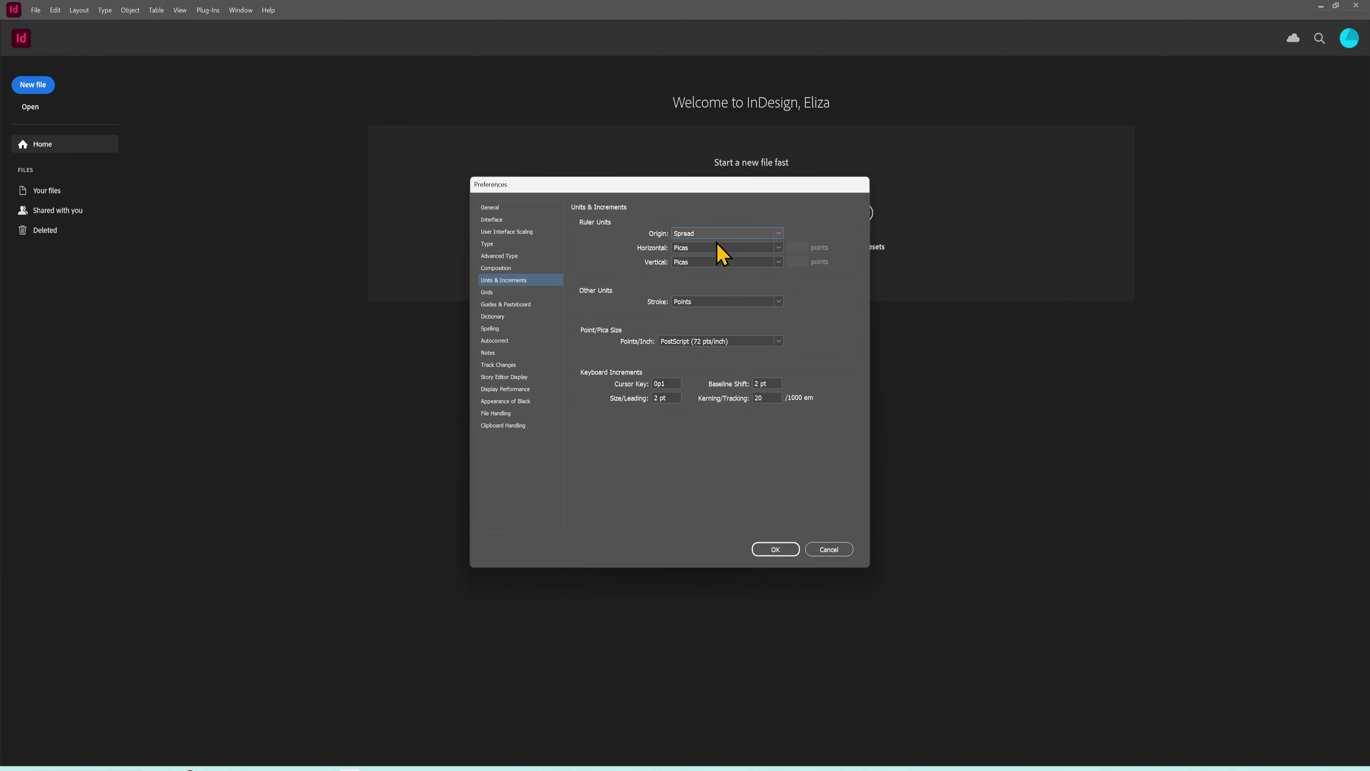
{"action": "left_click", "coordinate": [781, 248]}
{"action": "left_click", "coordinate": [726, 306]}
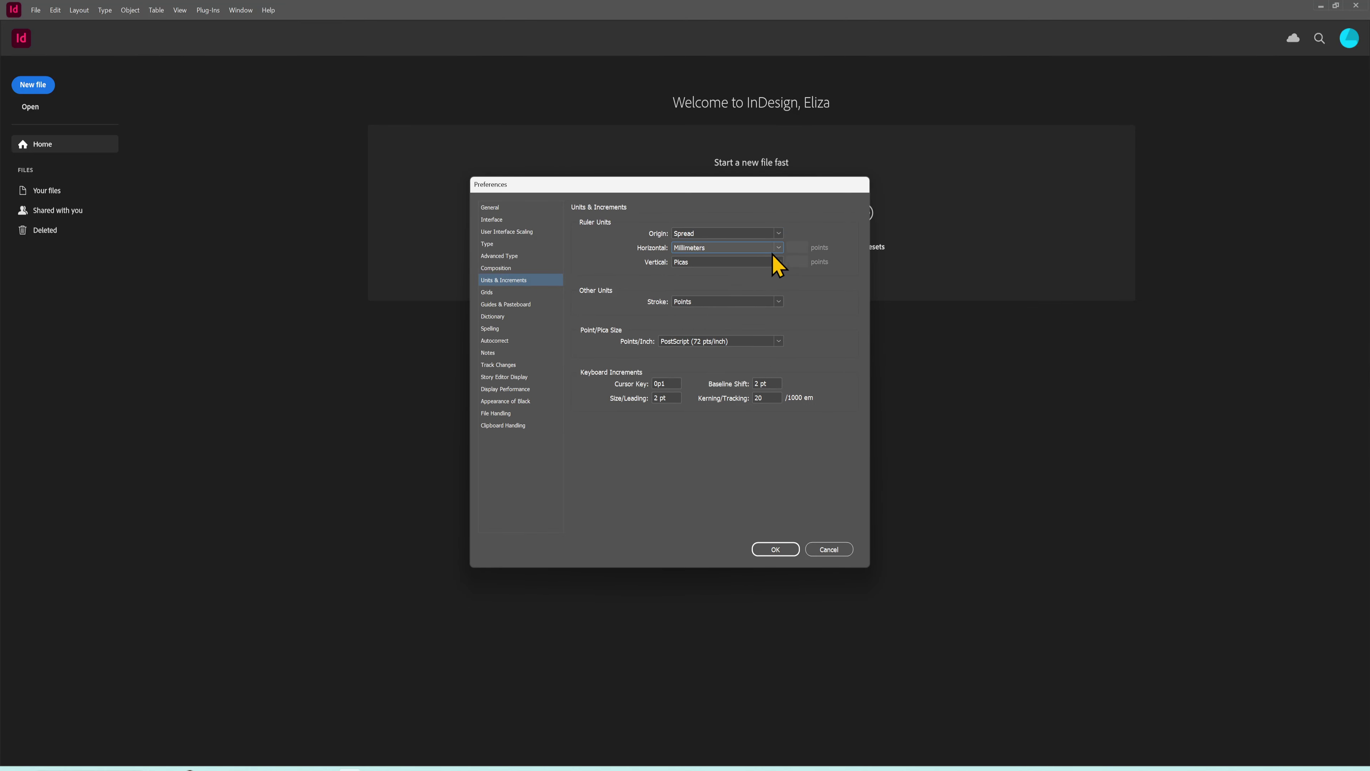
{"action": "left_click", "coordinate": [775, 260]}
{"action": "left_click", "coordinate": [738, 325]}
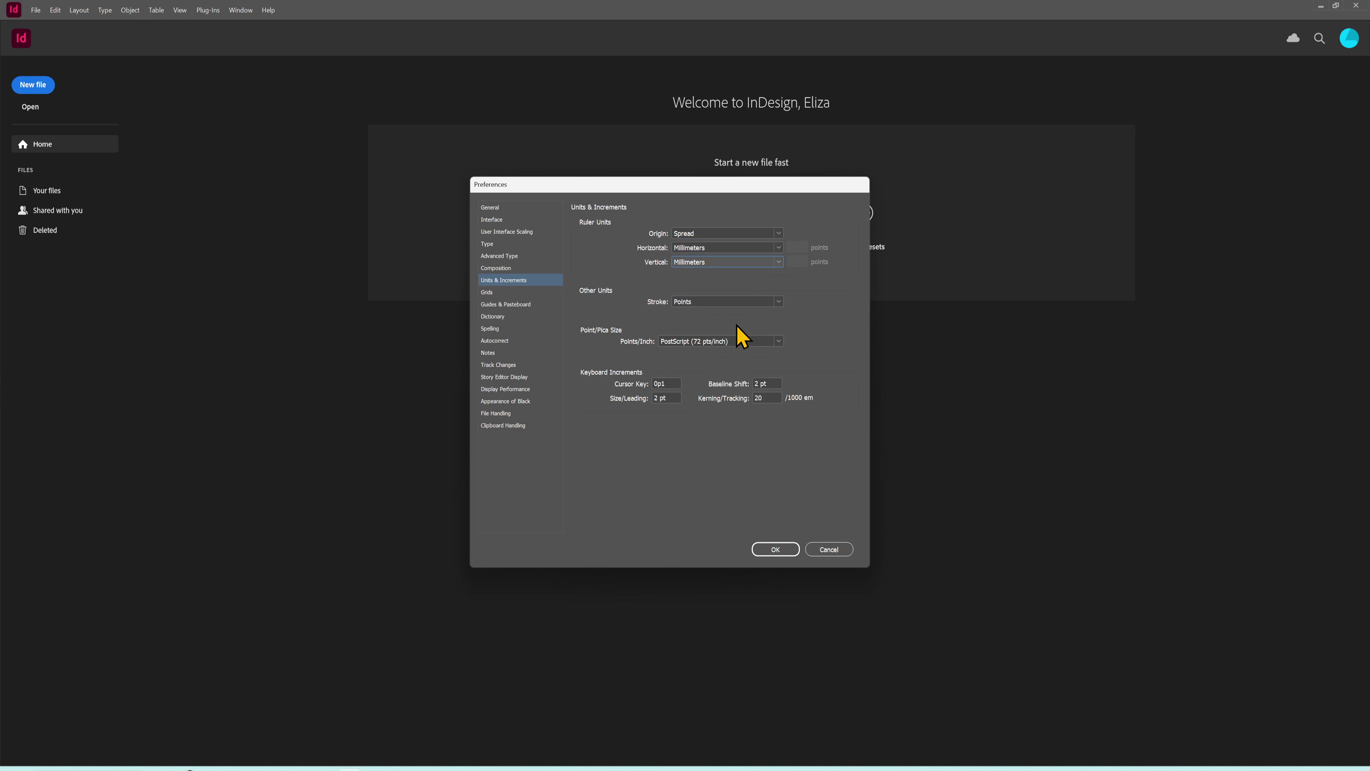
Step: Set the stroke units to Millimeters and apply the preferences
{"action": "left_click", "coordinate": [779, 302]}
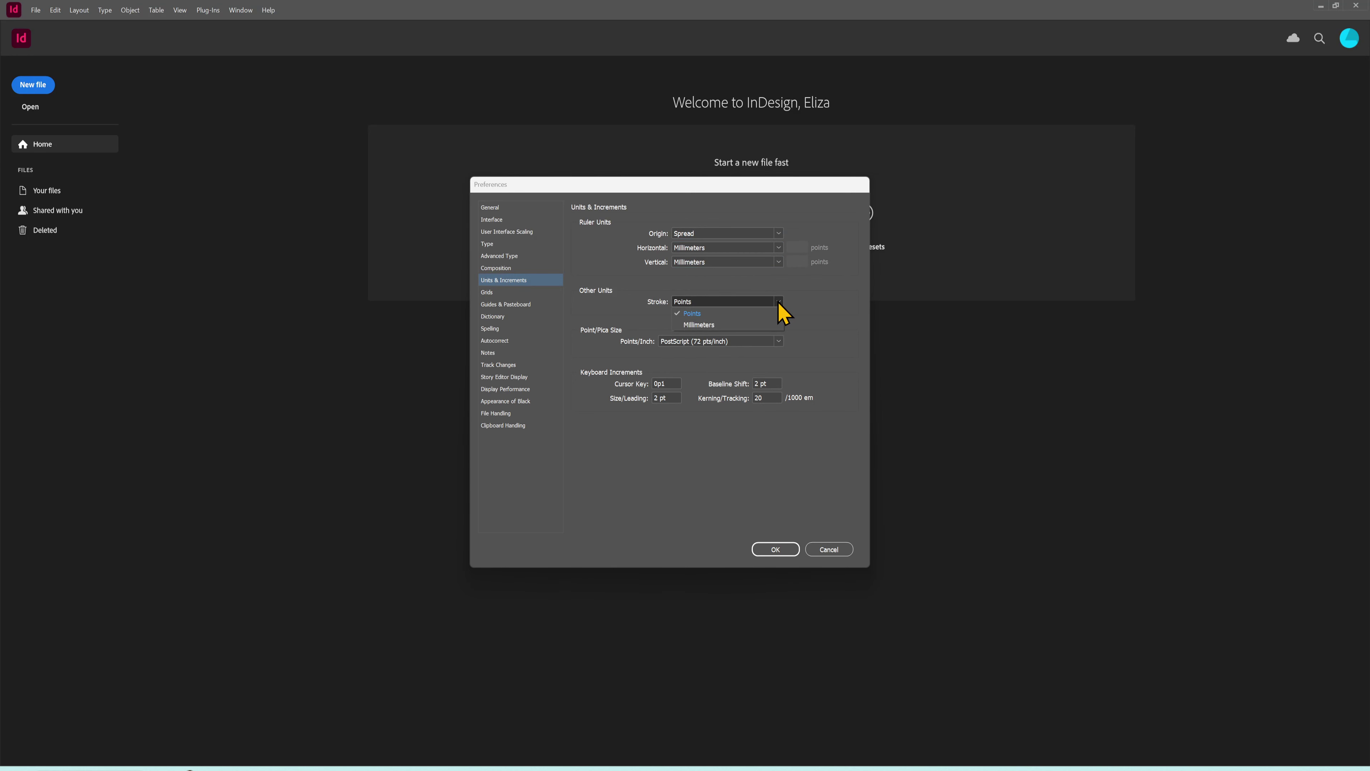
{"action": "left_click", "coordinate": [735, 325]}
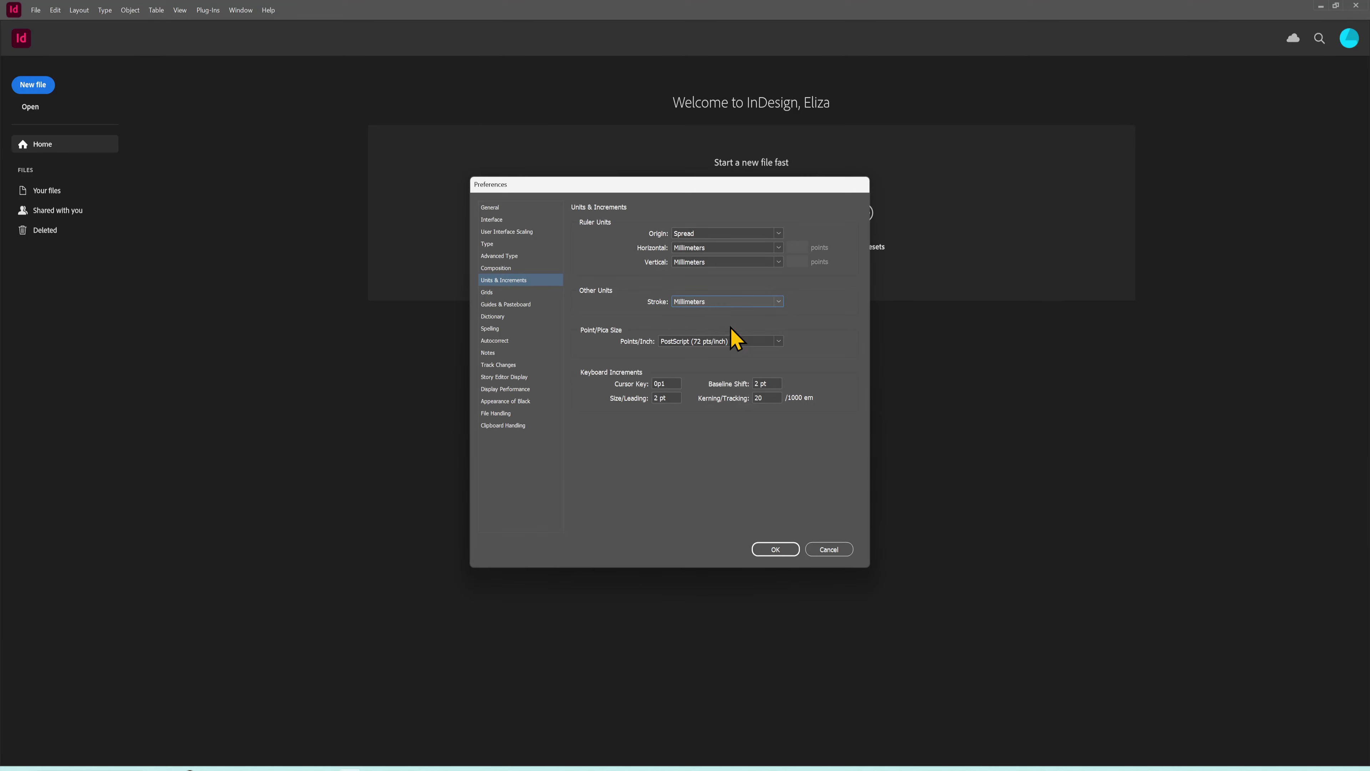
{"action": "left_click", "coordinate": [782, 343]}
{"action": "left_click", "coordinate": [785, 342]}
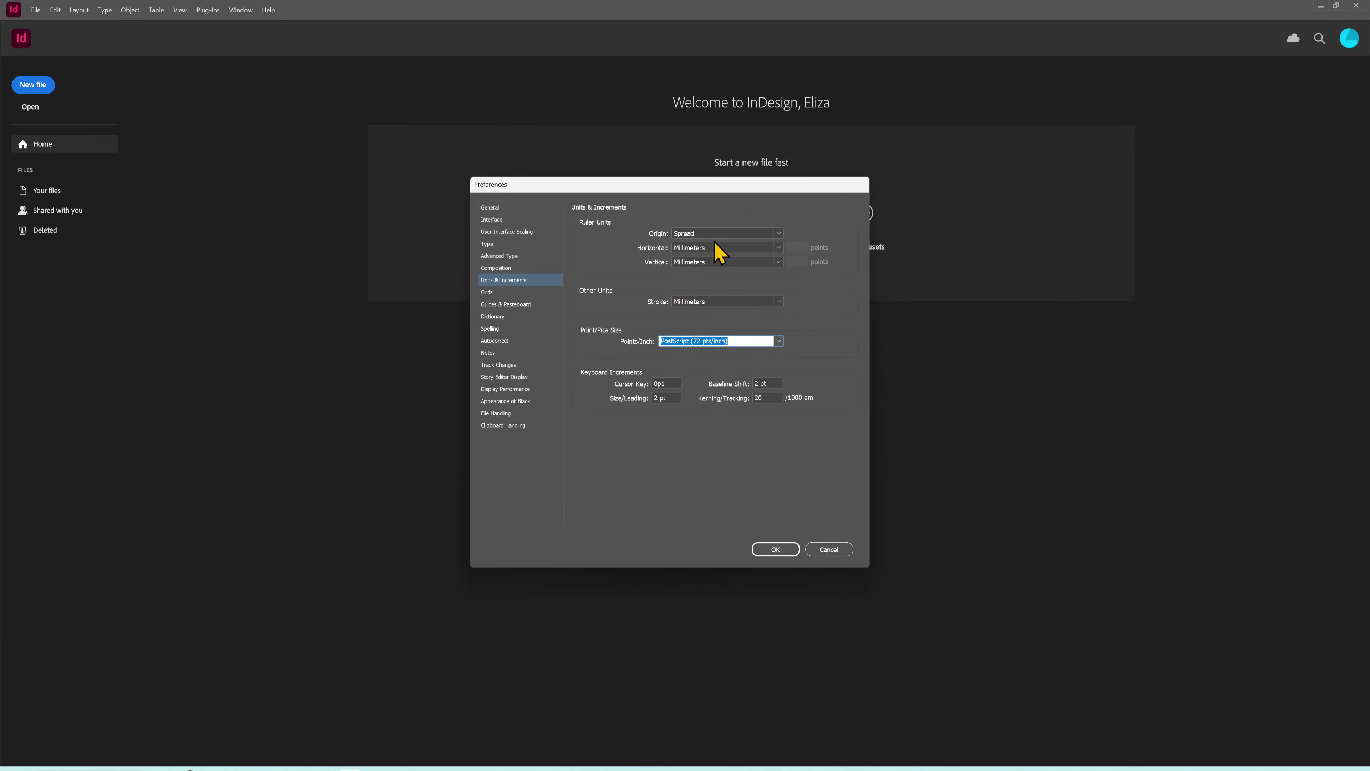
{"action": "left_click", "coordinate": [772, 341]}
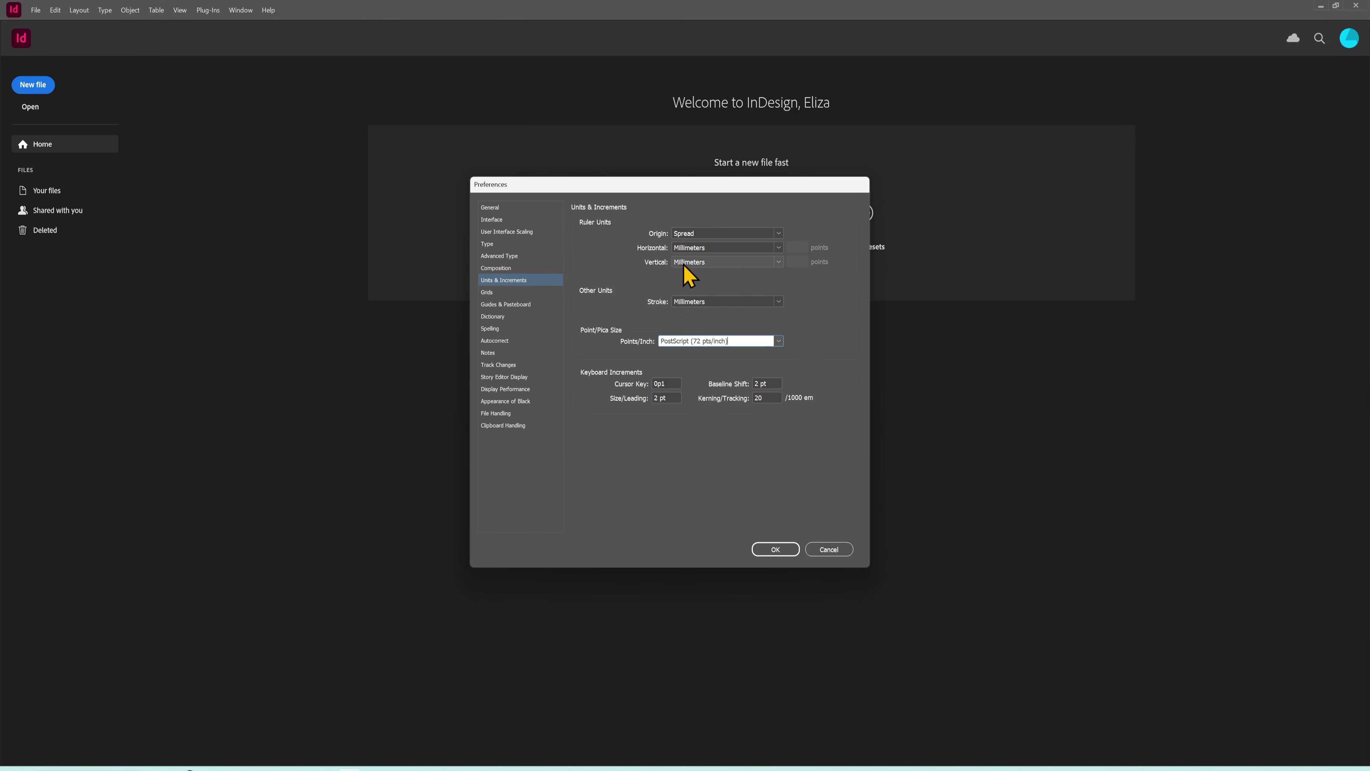
{"action": "left_click", "coordinate": [775, 550]}
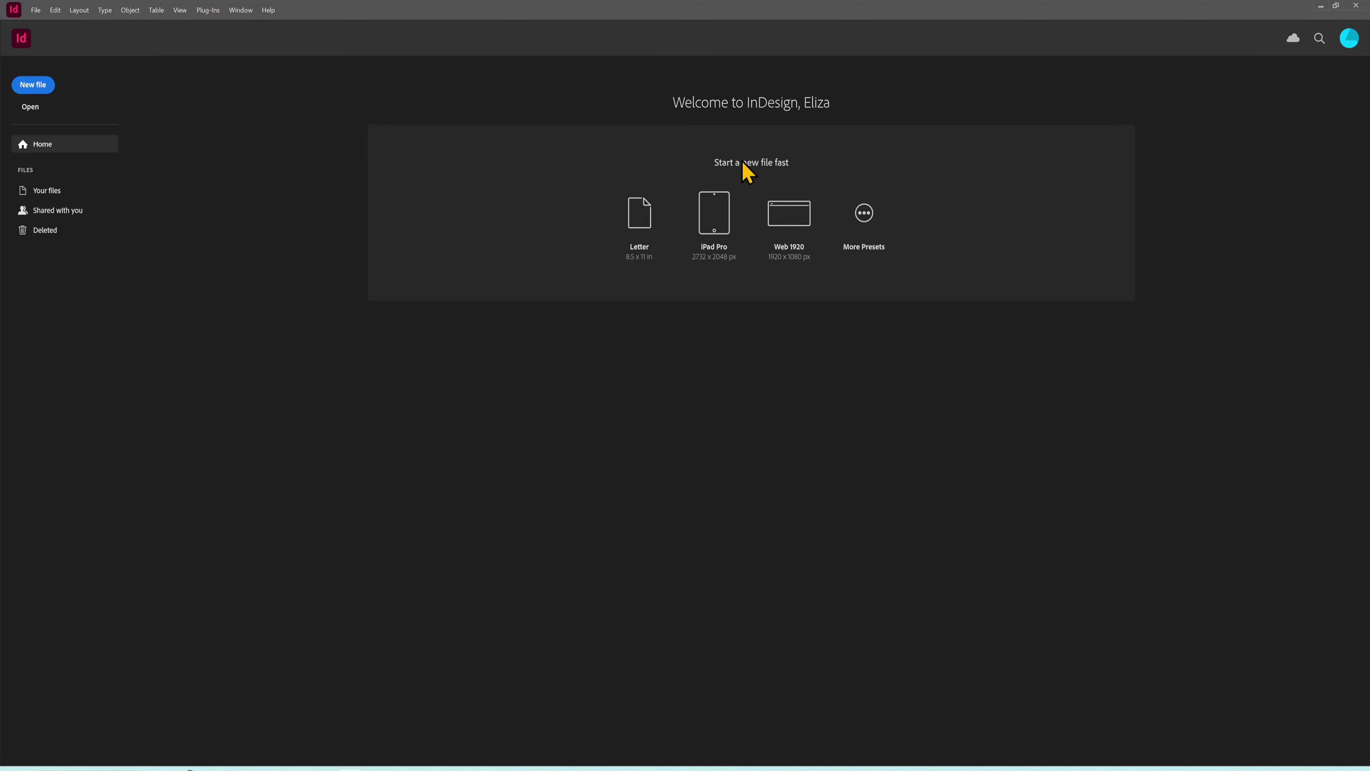
Step: Start a new print document using the A3 blank preset, 297 x 420 mm
{"action": "left_click", "coordinate": [30, 89]}
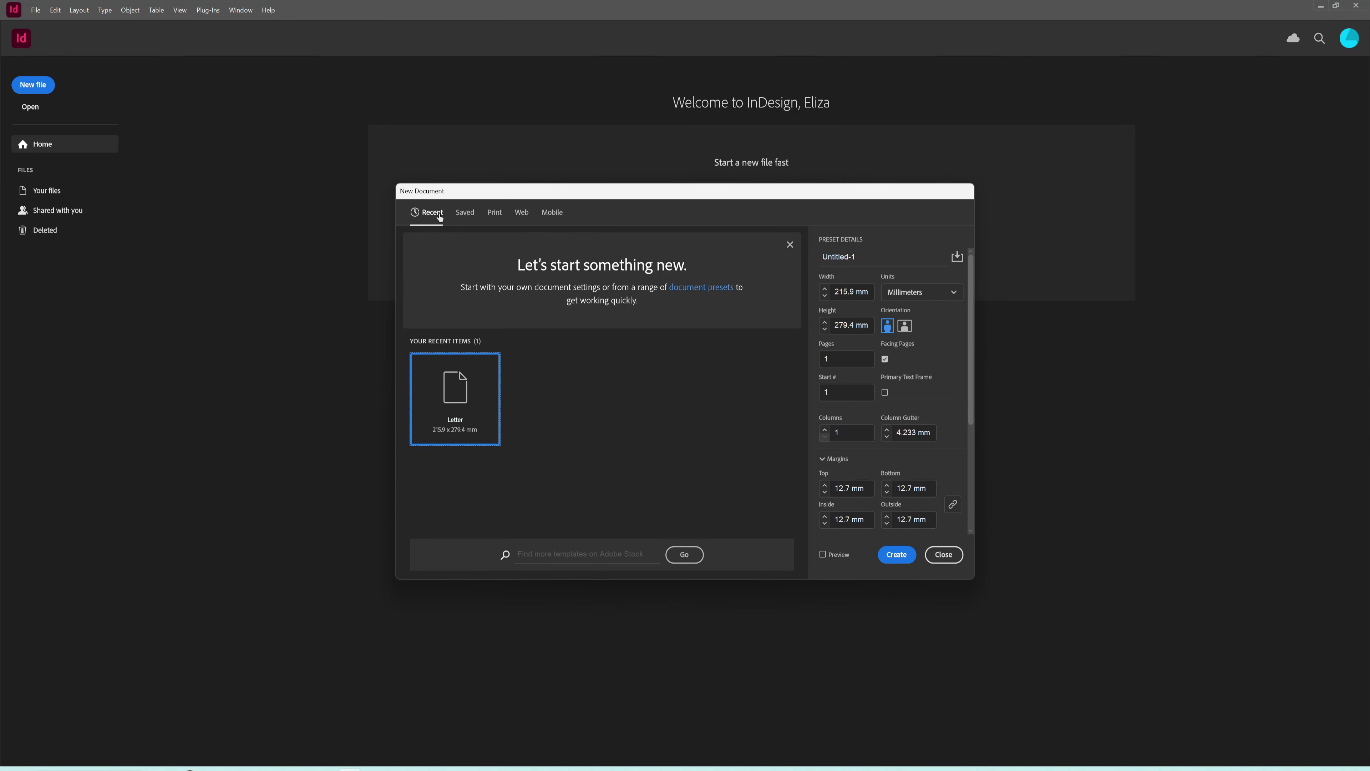
{"action": "left_click", "coordinate": [492, 216]}
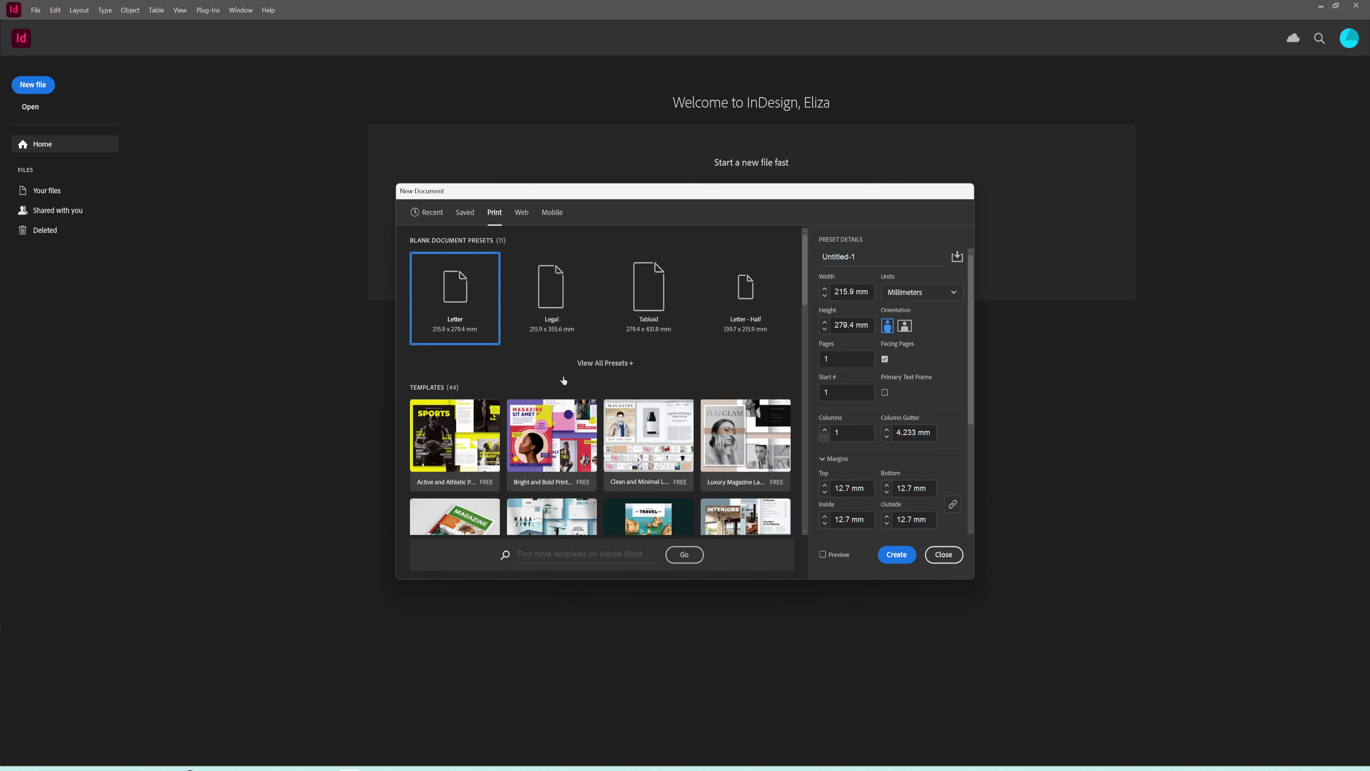
{"action": "left_click", "coordinate": [611, 364]}
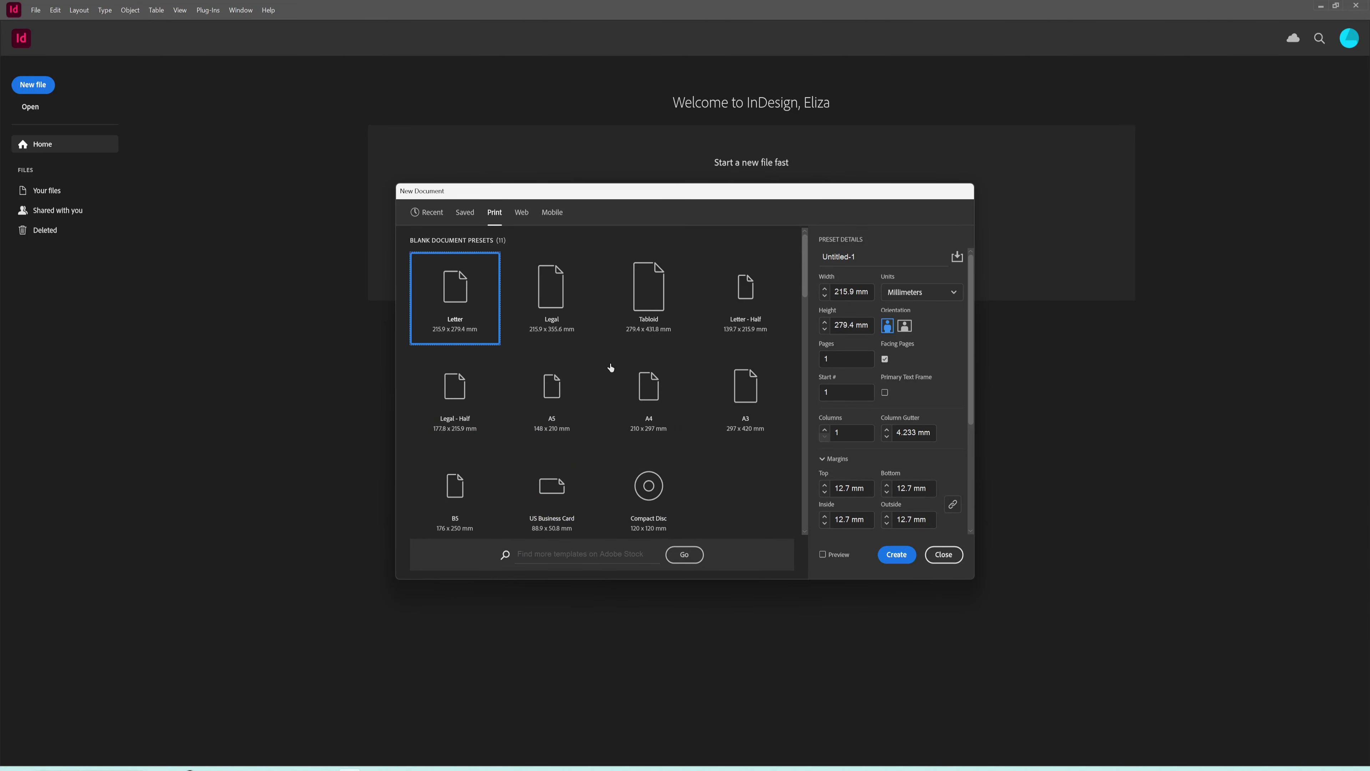
{"action": "left_click", "coordinate": [753, 409]}
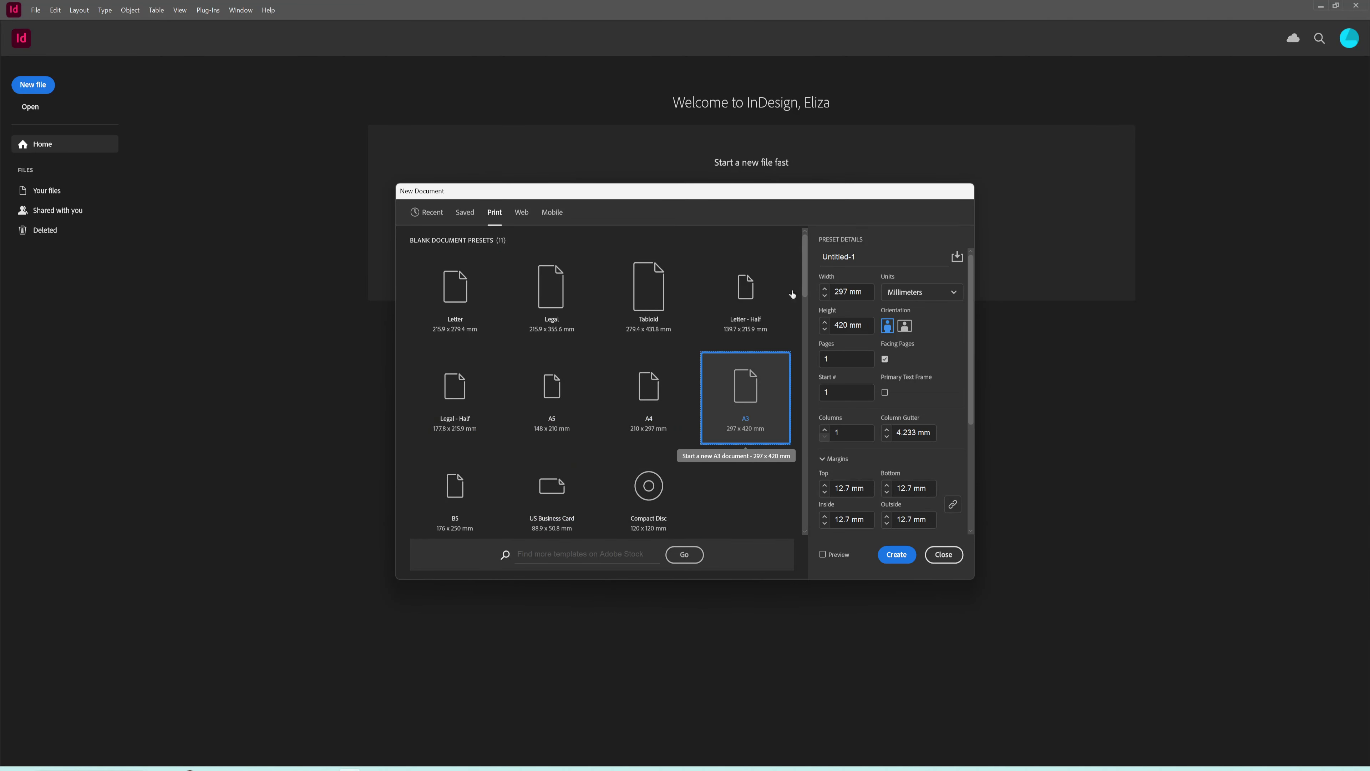
Step: Enlarge the new document dialog, set all four margins to 10 mm and create the document
{"action": "left_click_drag", "start_coordinate": [771, 188], "coordinate": [619, 112]}
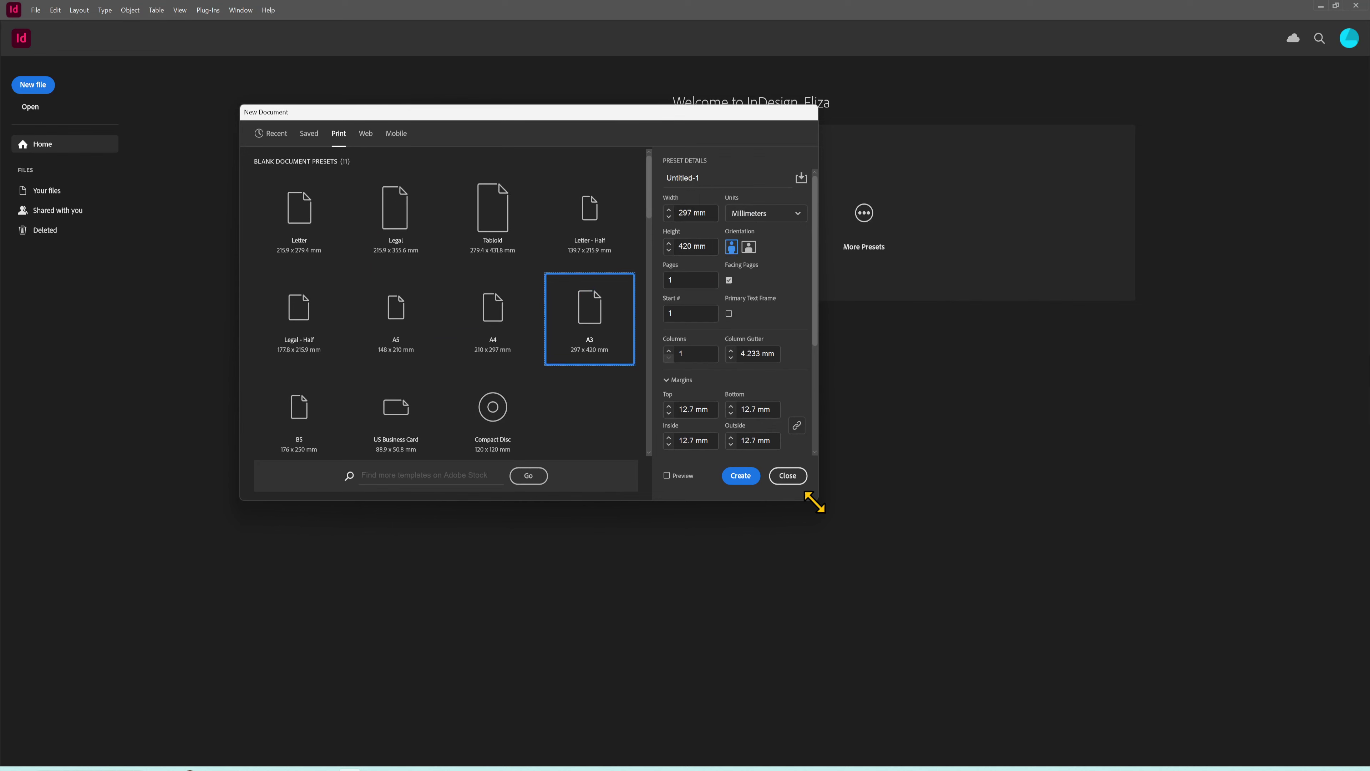
{"action": "left_click_drag", "start_coordinate": [1028, 682], "coordinate": [1033, 681]}
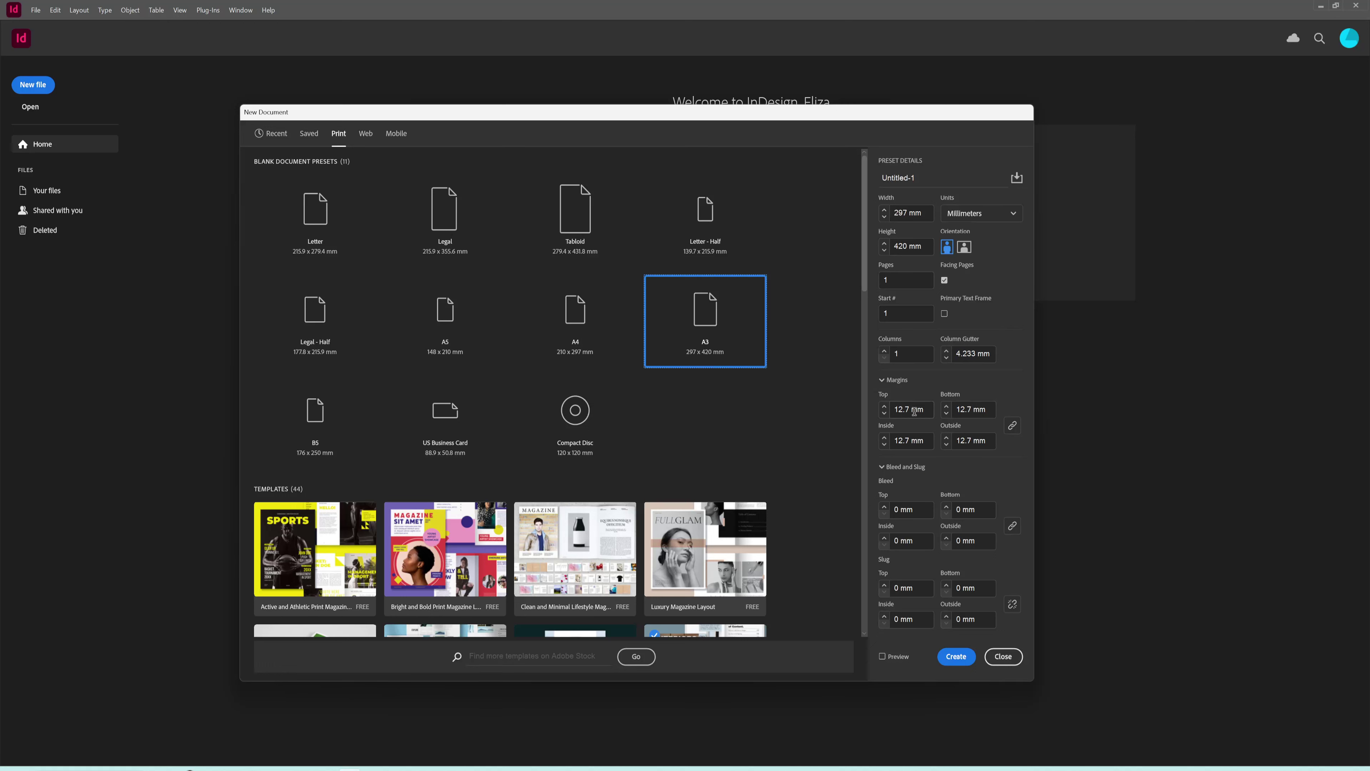
{"action": "left_click", "coordinate": [883, 413]}
{"action": "left_click", "coordinate": [883, 413]}
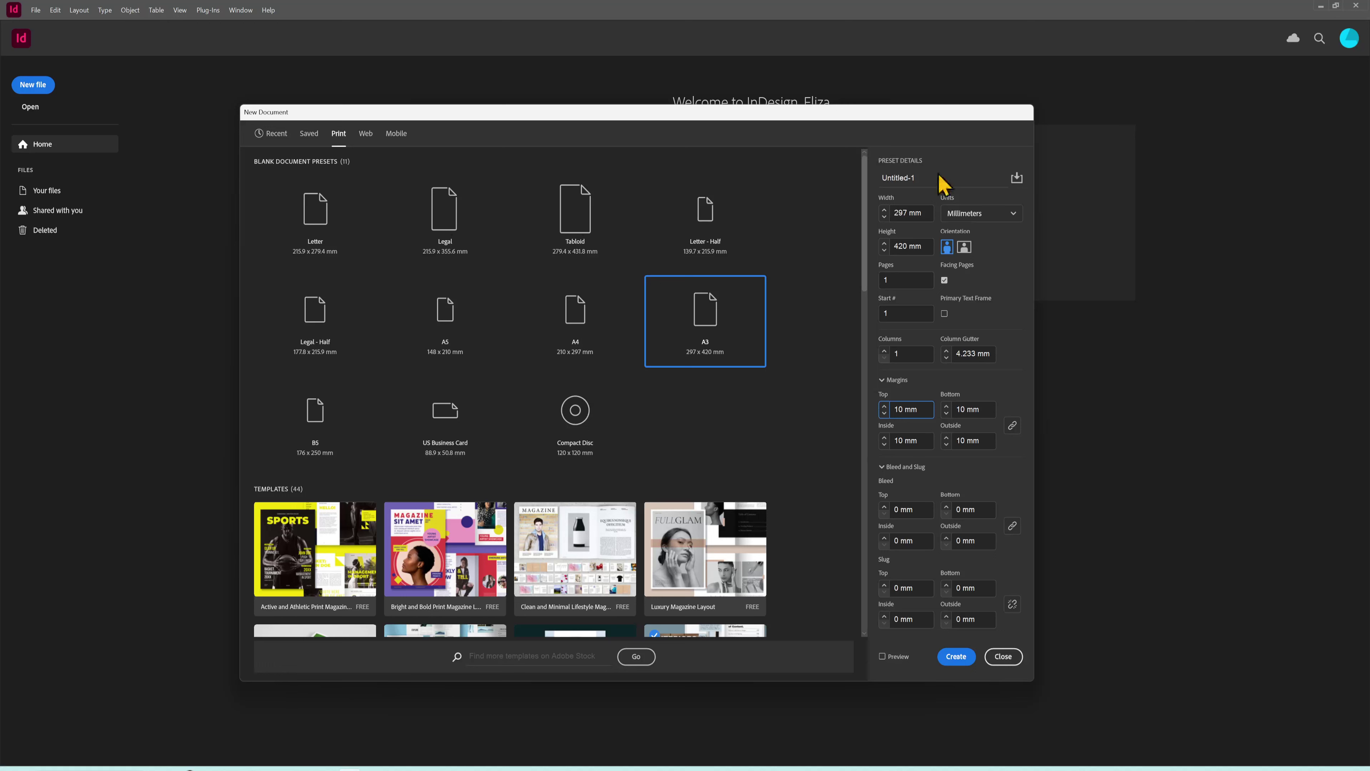
{"action": "left_click", "coordinate": [951, 659]}
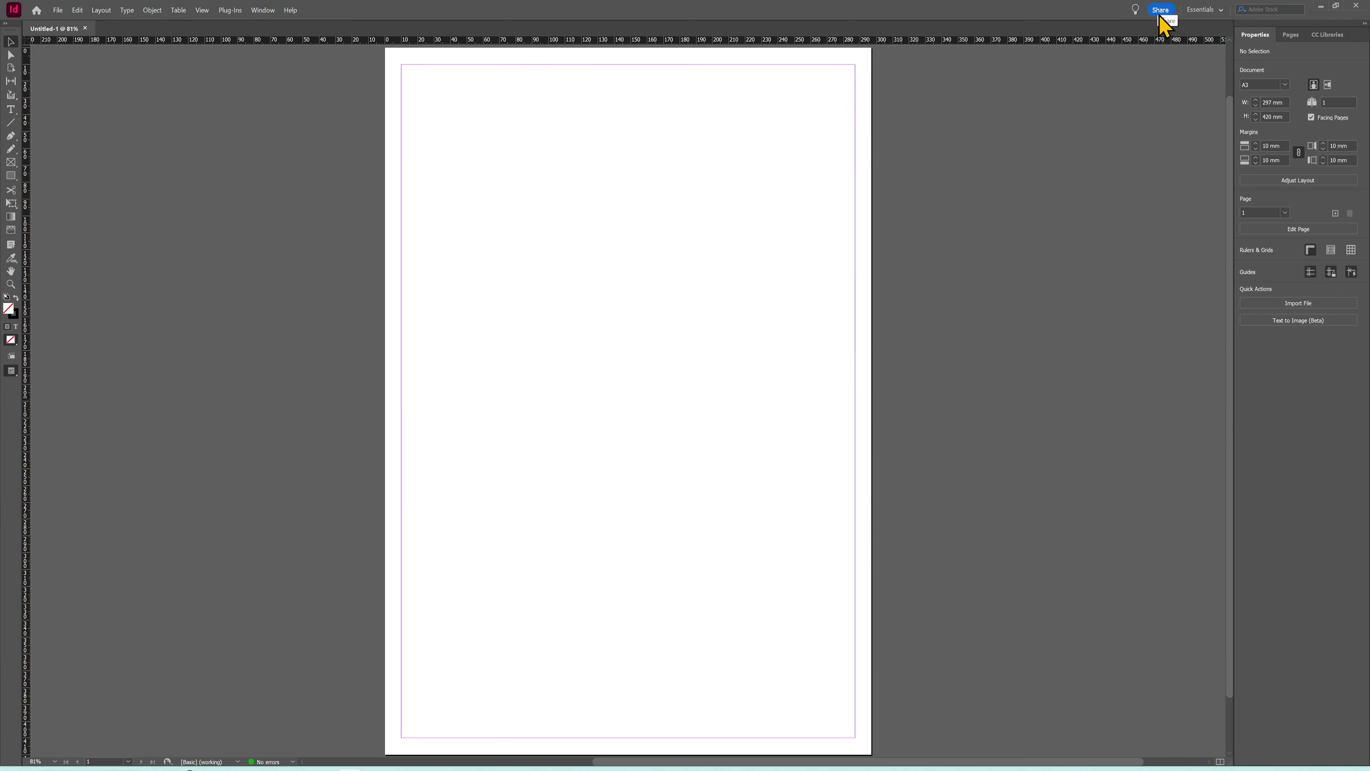
Step: Switch to the Essentials Classic workspace, collapse the CC Libraries panel and dismiss the workspace settings notice
{"action": "left_click", "coordinate": [1189, 13]}
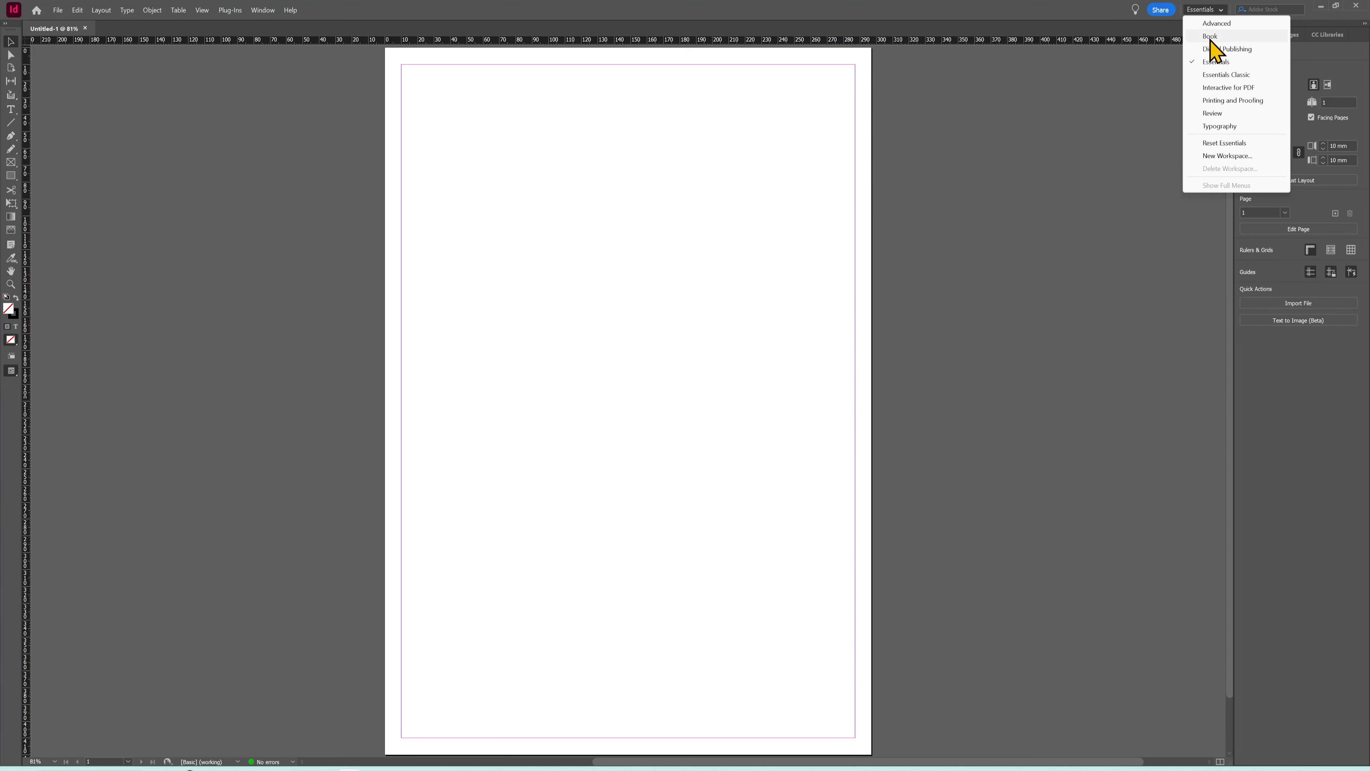
{"action": "left_click", "coordinate": [1214, 75]}
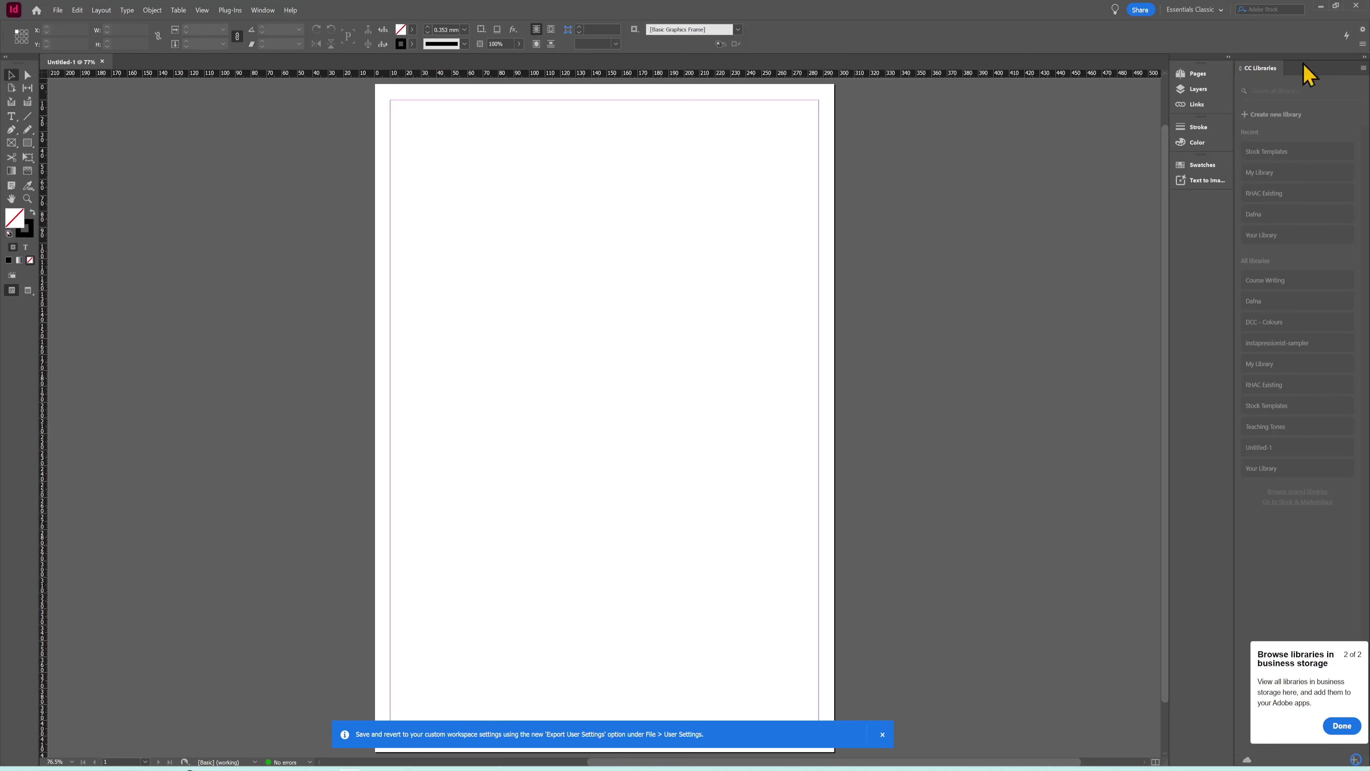
{"action": "left_click", "coordinate": [1365, 58]}
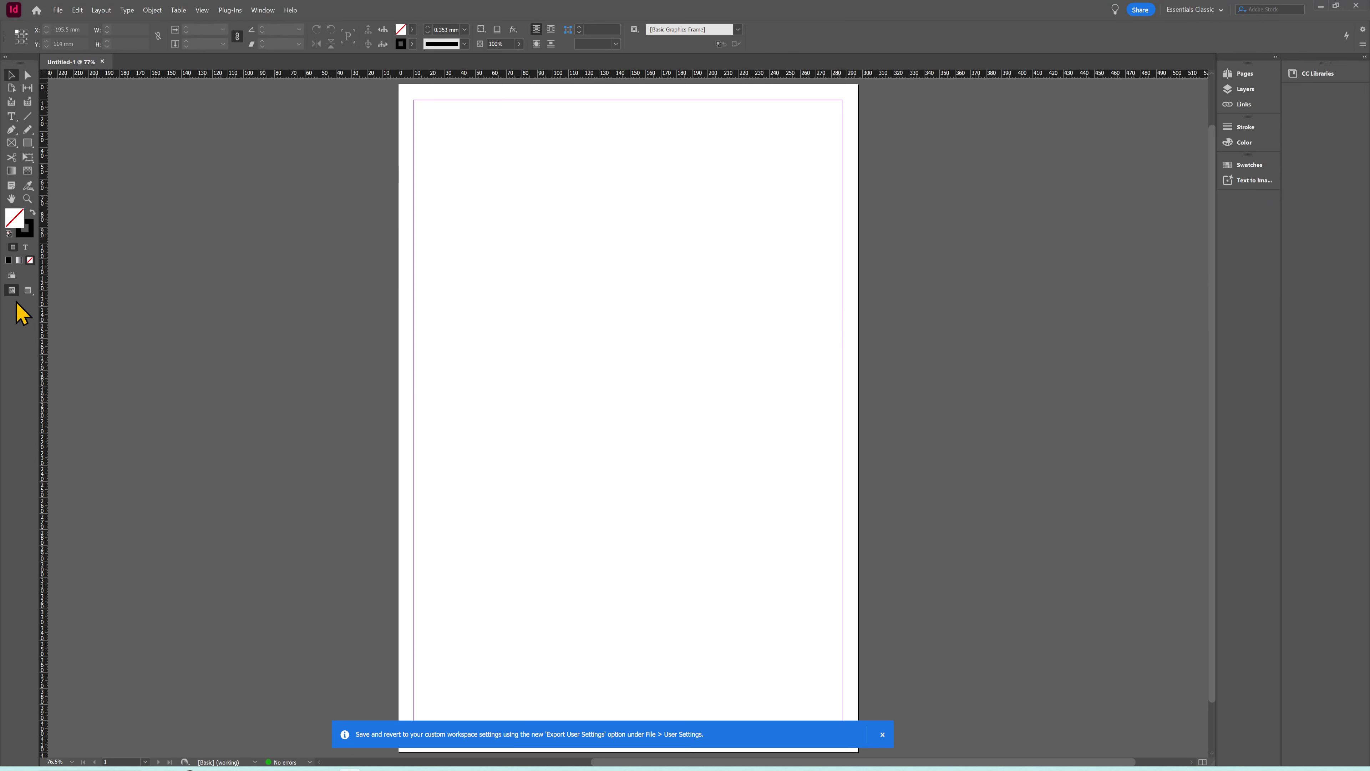
{"action": "left_click", "coordinate": [882, 735]}
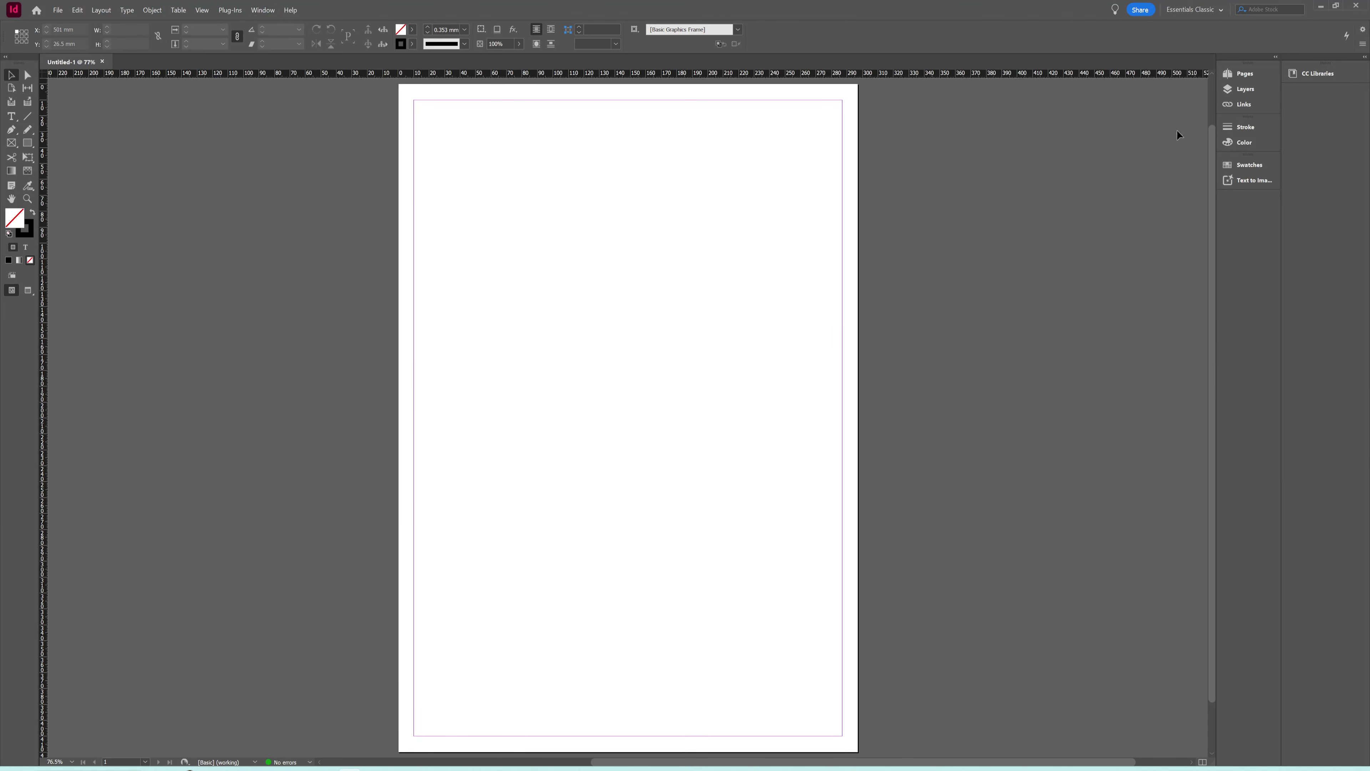
Step: Add the Properties panel to the workspace and use it to change the A3 page to landscape orientation
{"action": "left_click", "coordinate": [263, 10]}
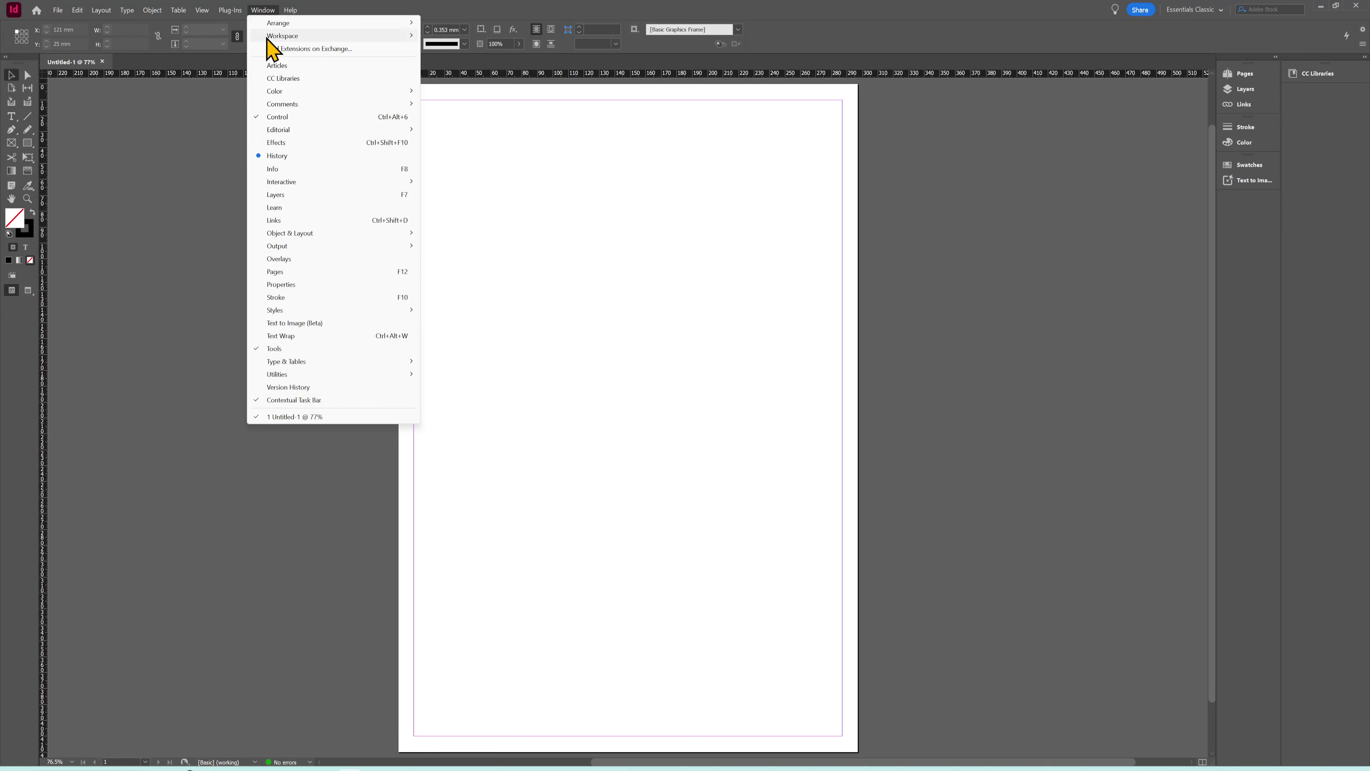
{"action": "left_click", "coordinate": [269, 286]}
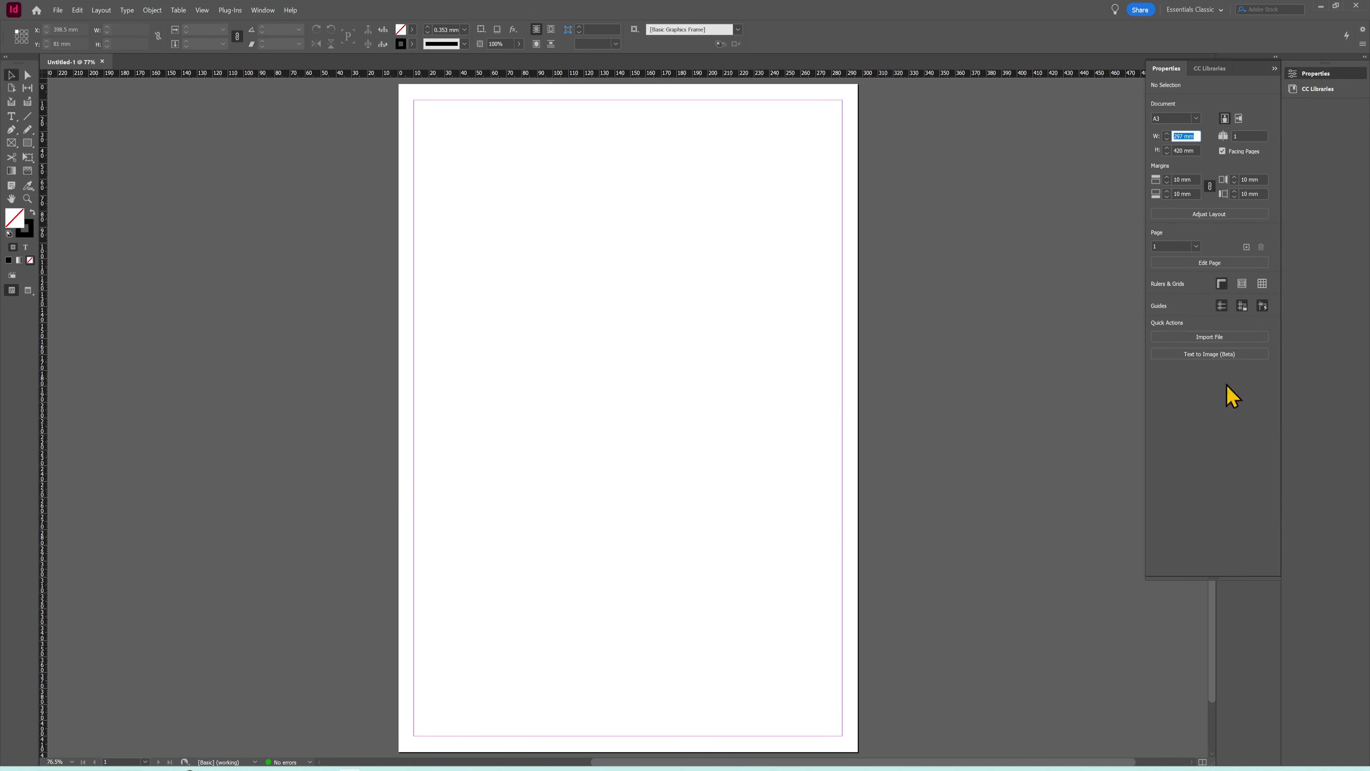
{"action": "left_click", "coordinate": [1239, 119]}
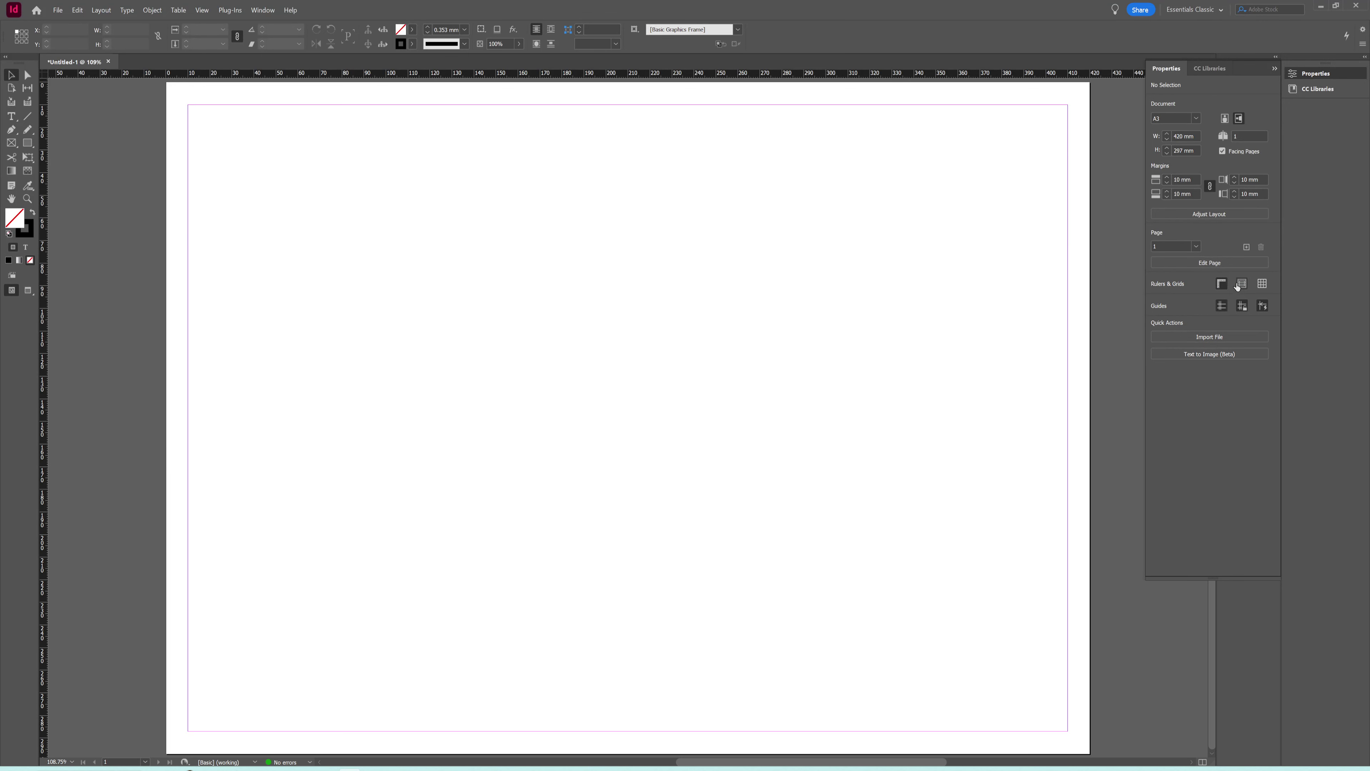
{"action": "left_click", "coordinate": [1276, 70]}
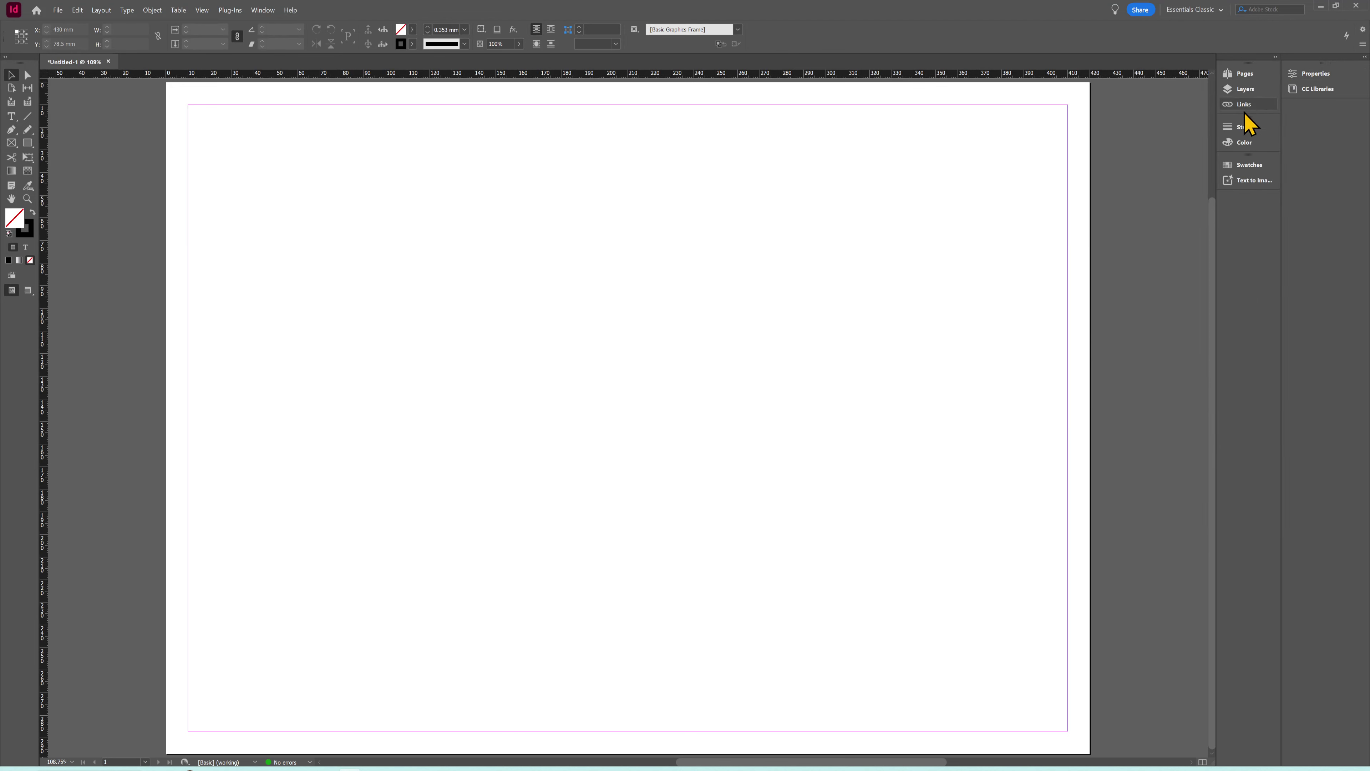